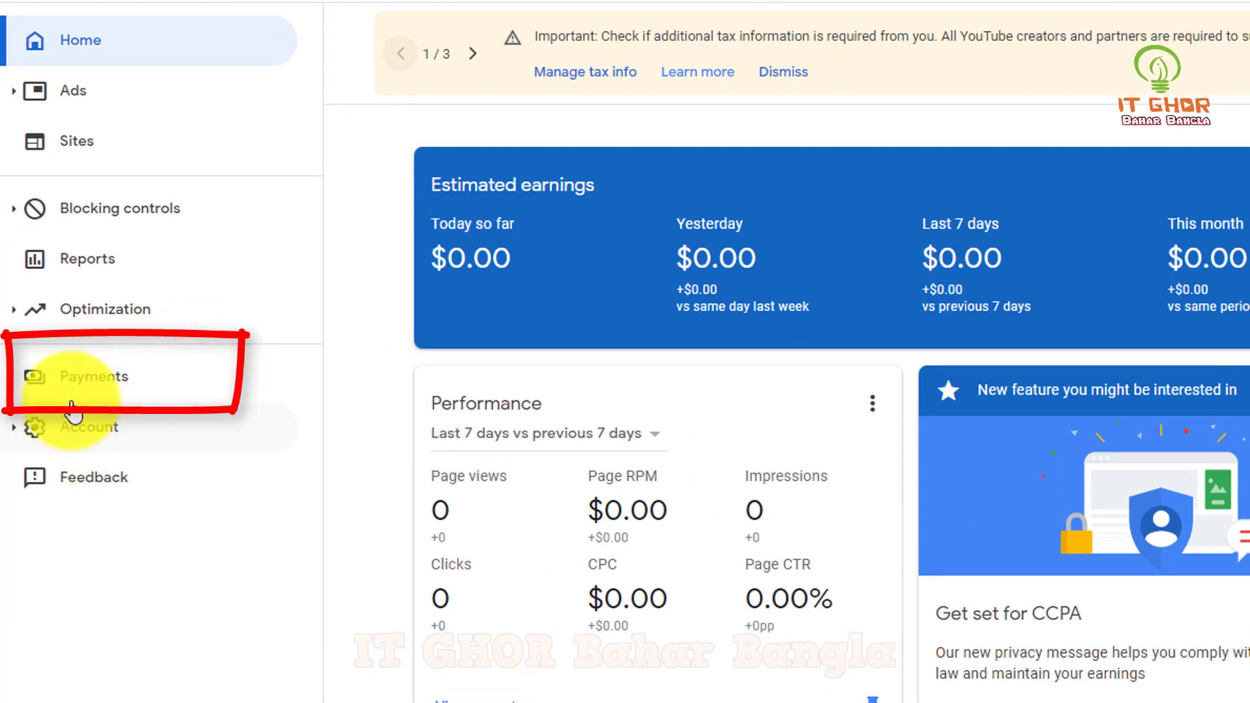
- Open the settings of the AdSense payments account
click(77, 378)
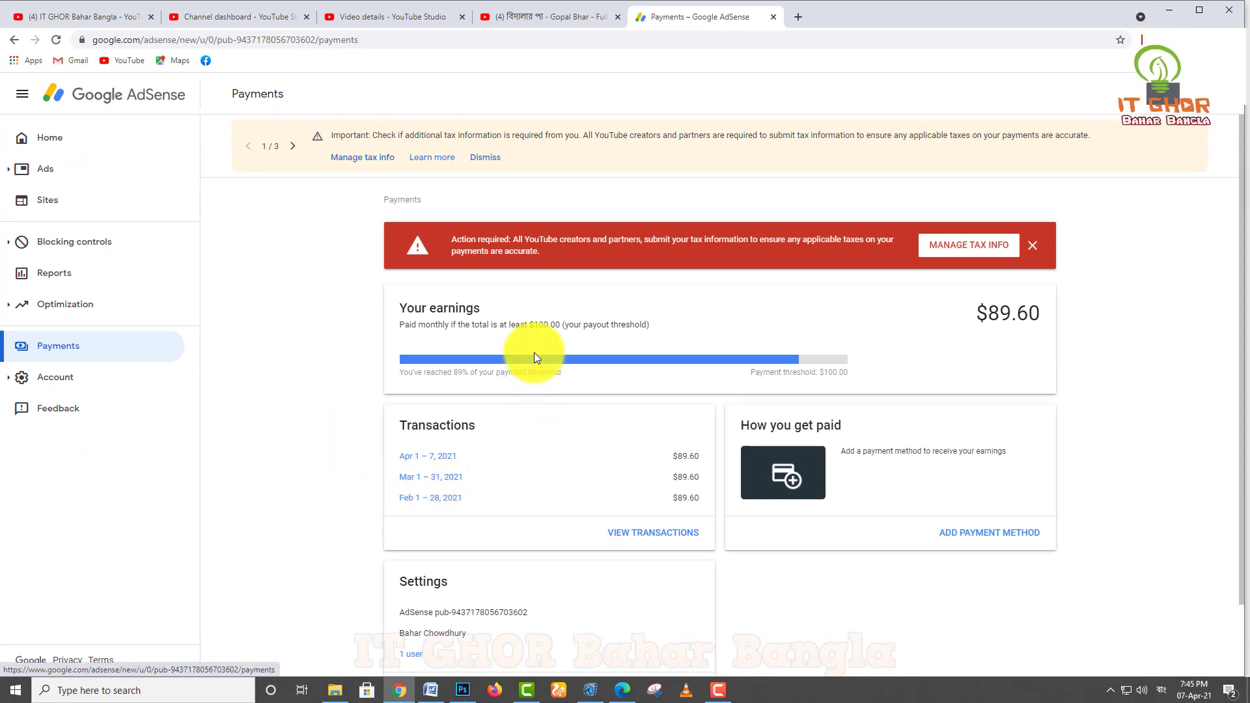
scroll(553, 478, down, 1)
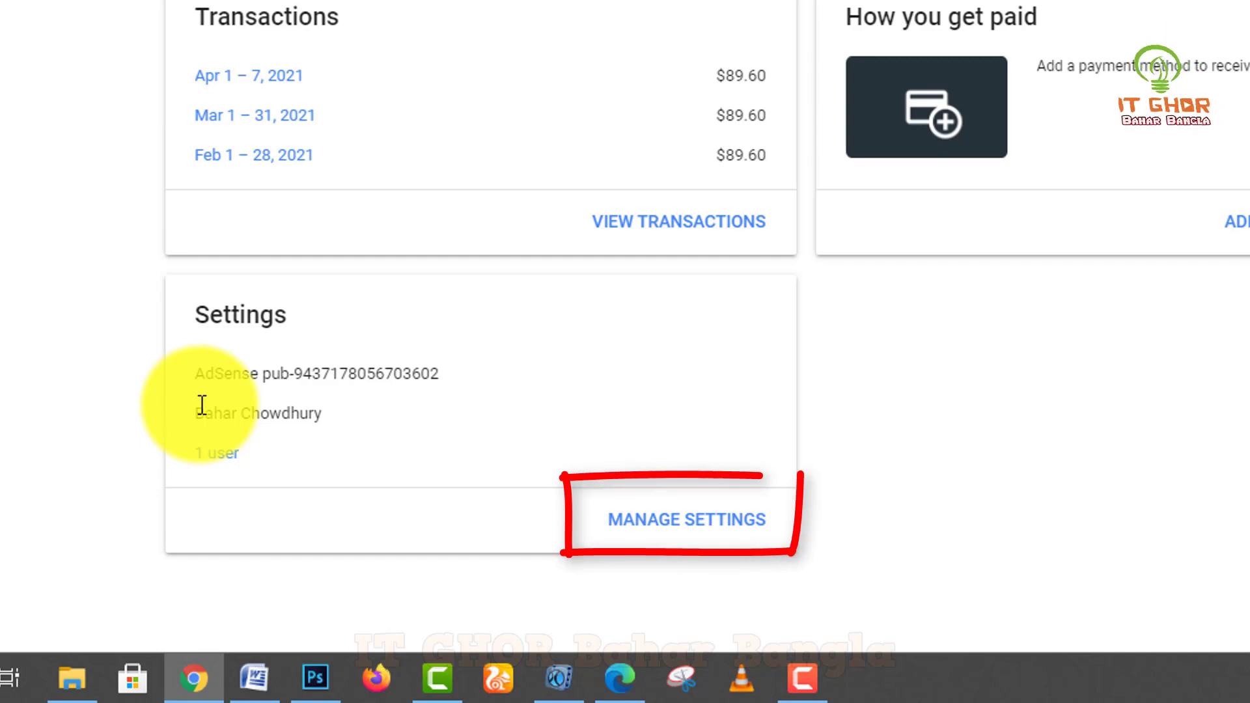
click(673, 535)
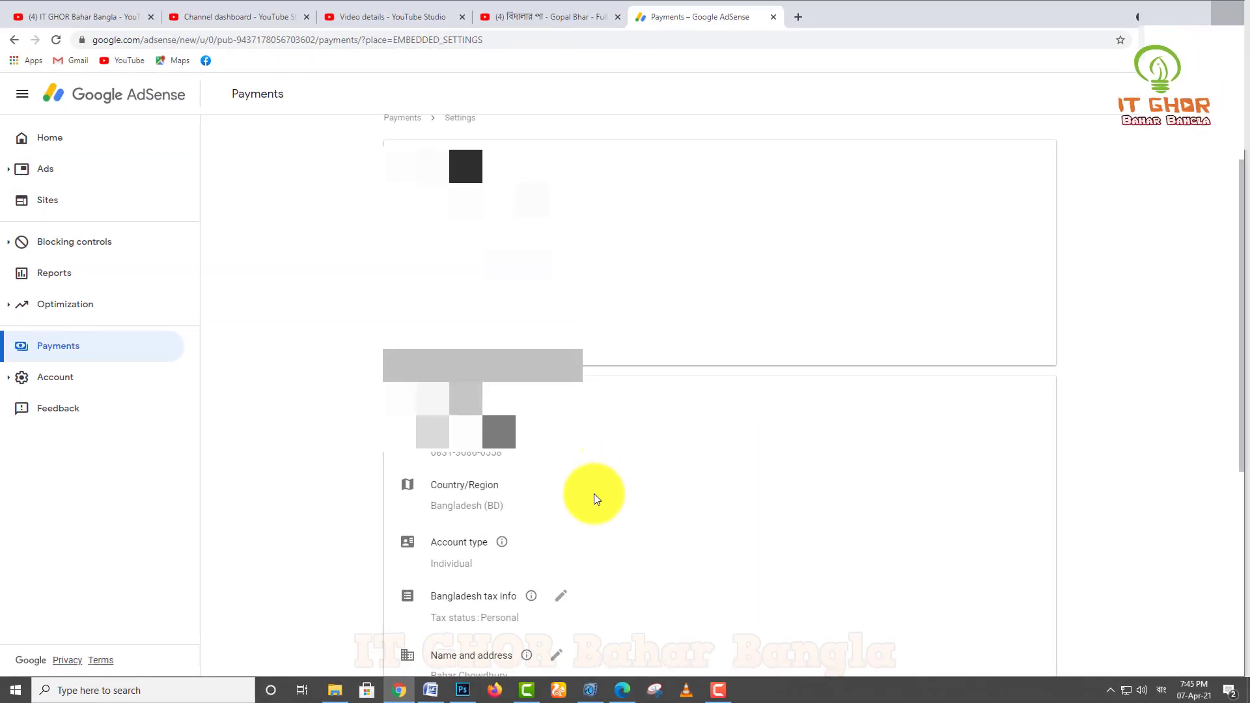
- Open the tax info management page from the United States tax info entry in the payments profile
scroll(716, 391, down, 10)
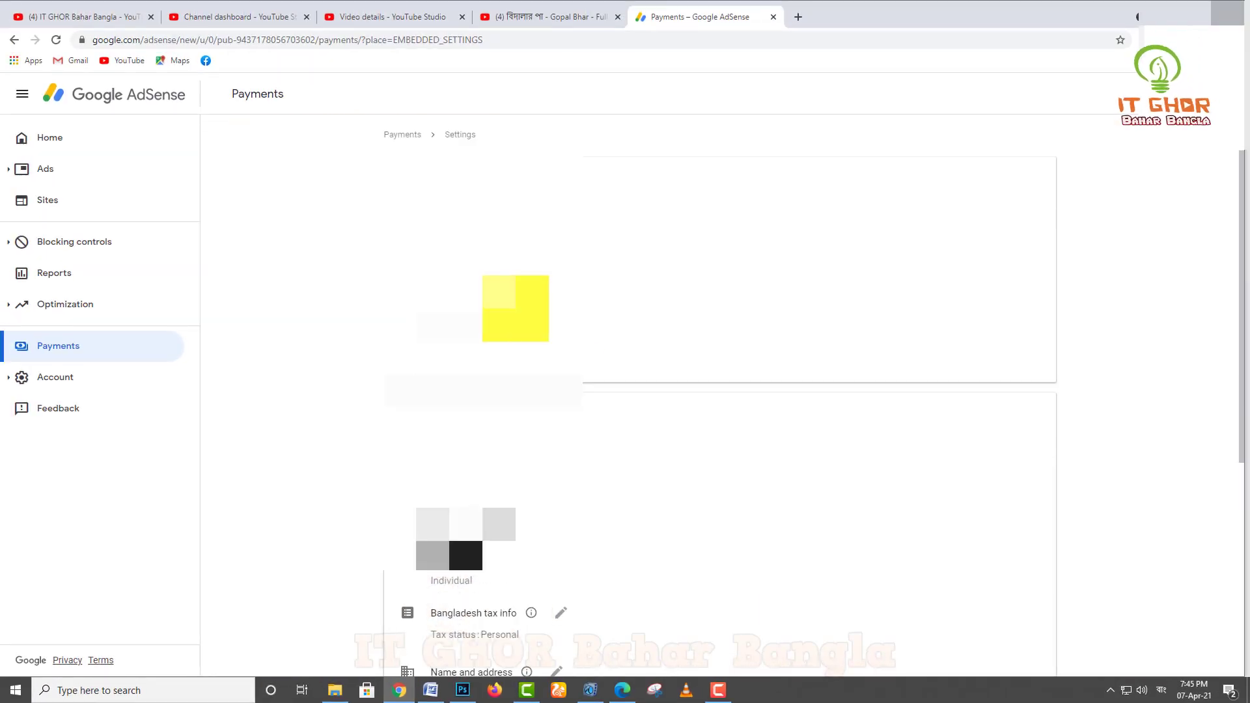
scroll(716, 390, down, 2)
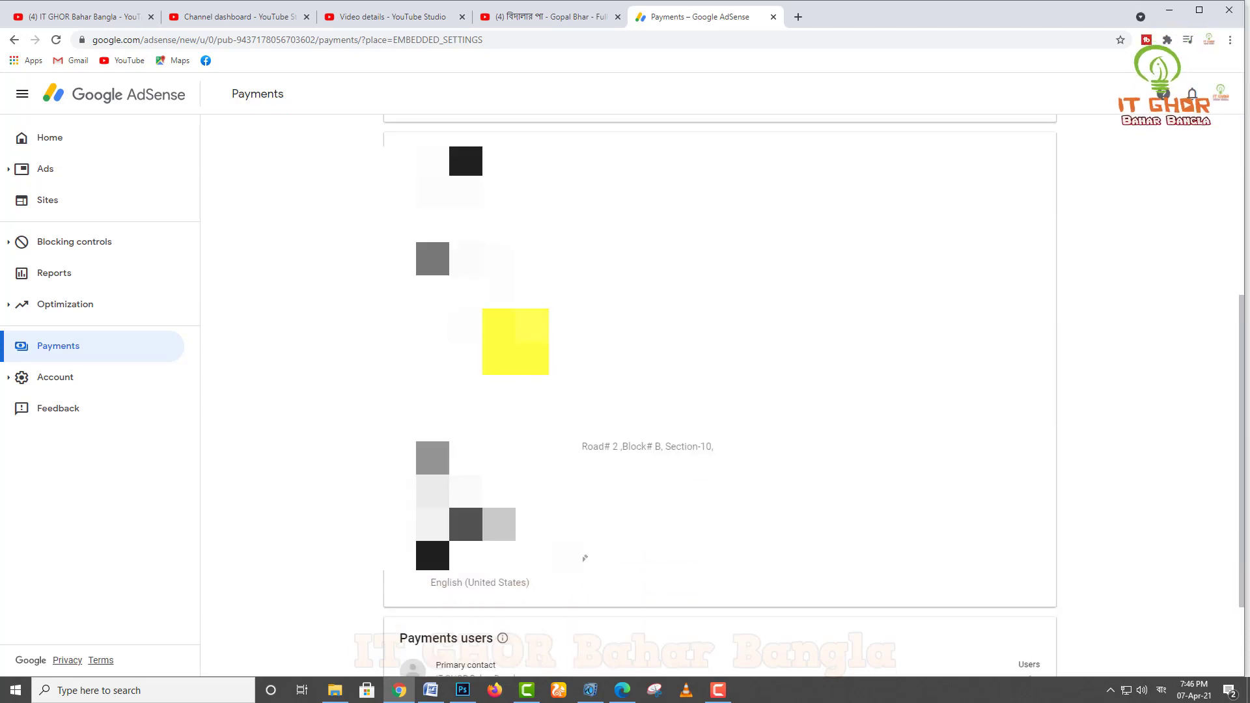
scroll(465, 358, down, 1)
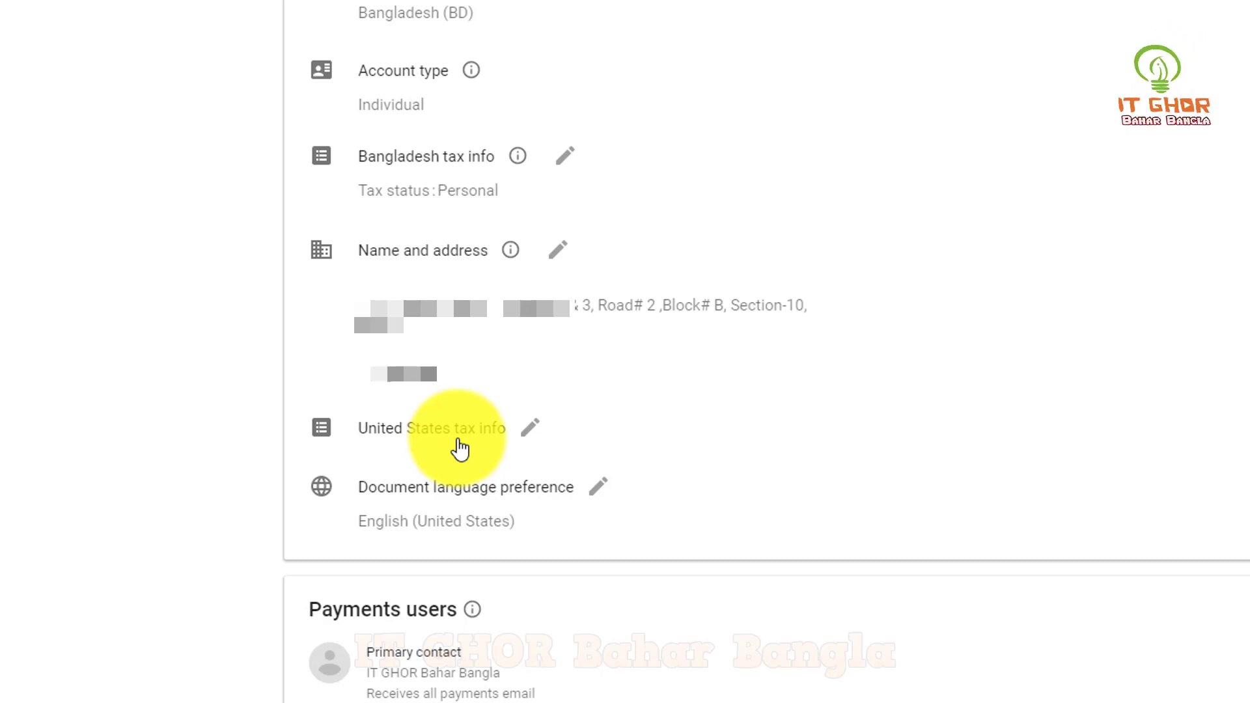
click(529, 431)
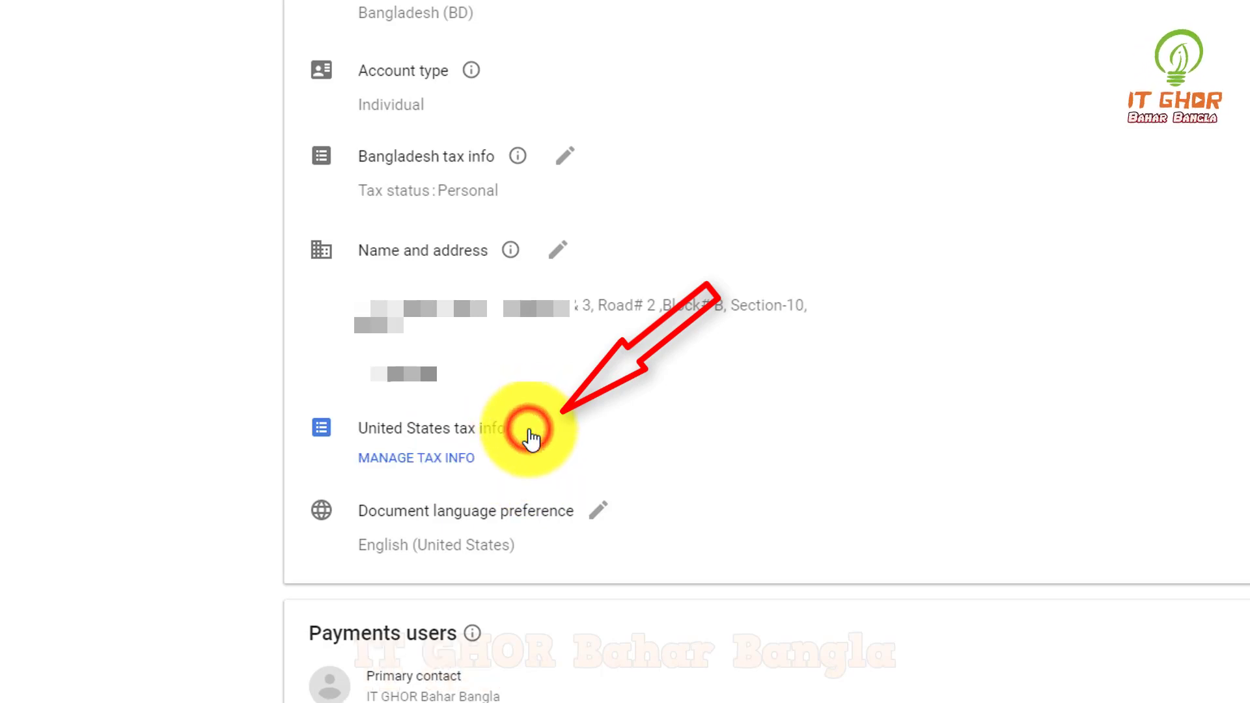
click(419, 463)
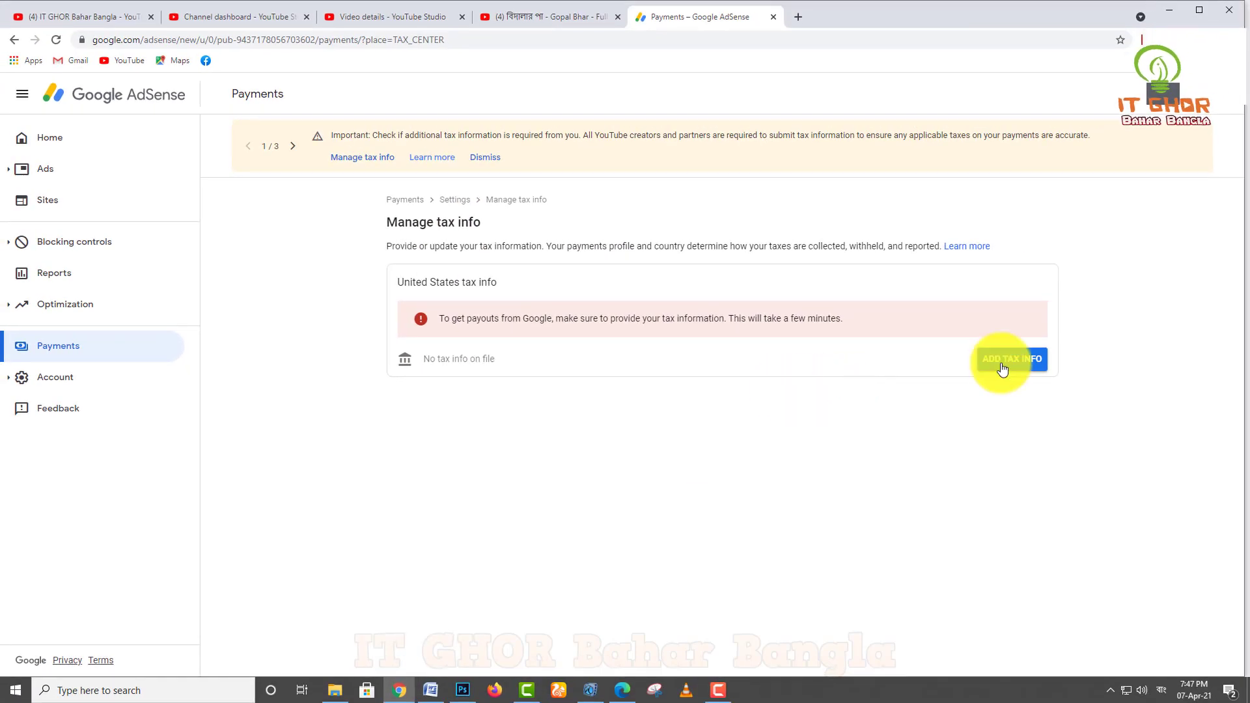
- Start adding United States tax info and verify the identity by entering the Google account password
click(1003, 366)
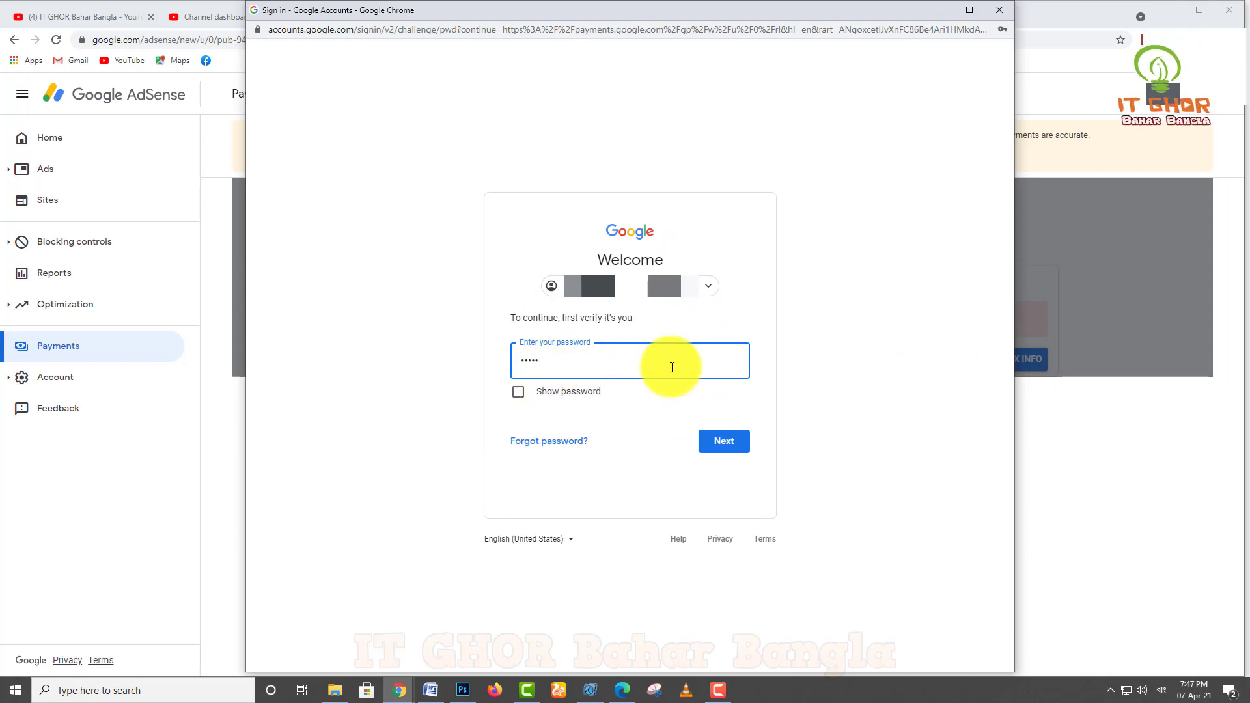
text(••••••••)
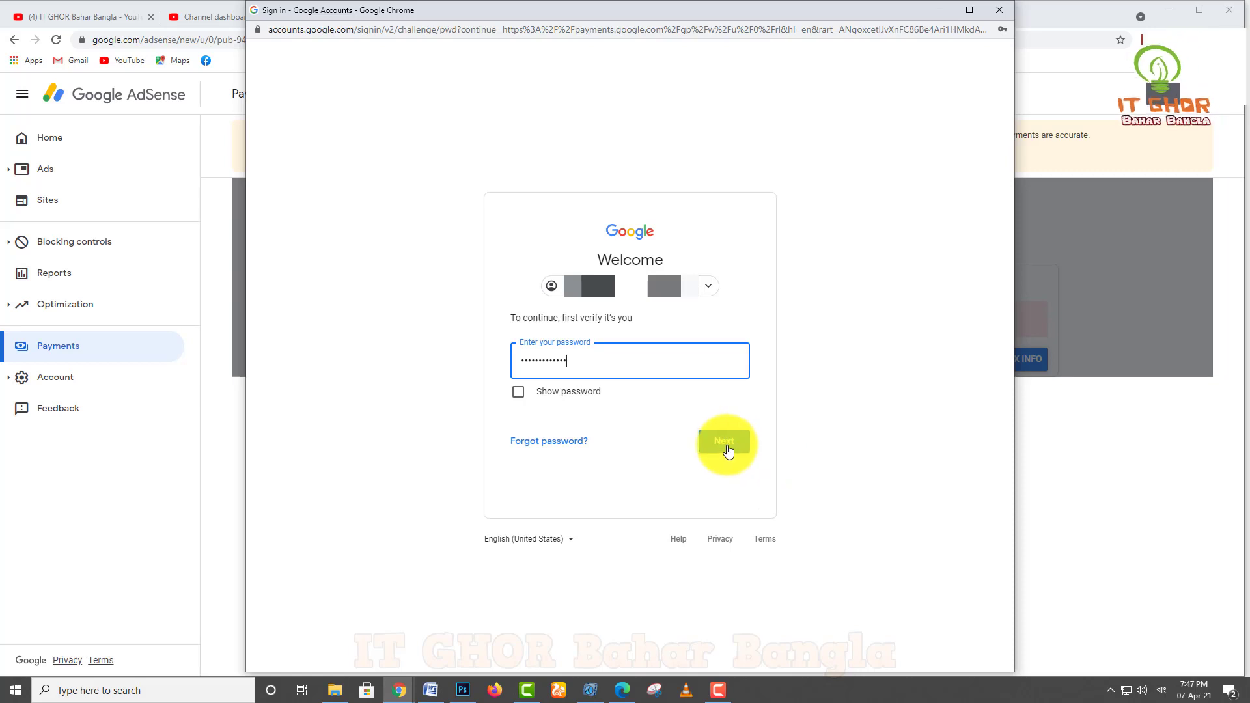
click(729, 443)
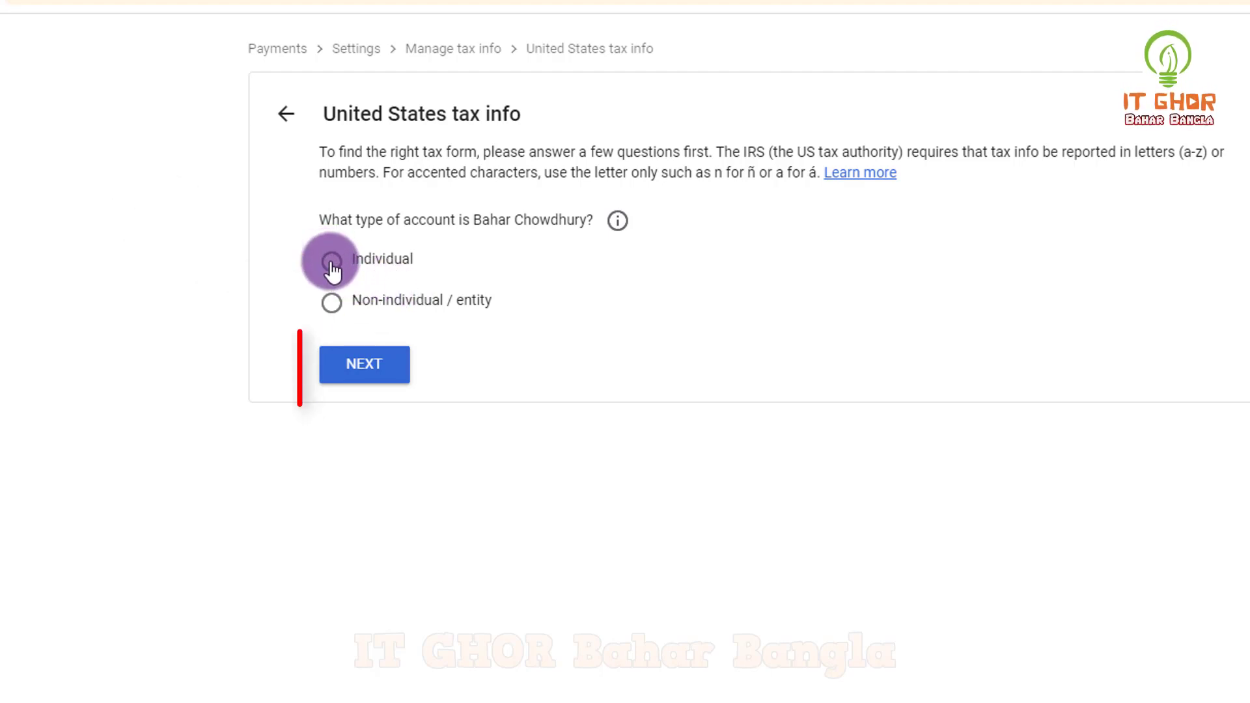
- Declare an Individual account that is not a US citizen or resident, and start the W-8BEN form
click(355, 372)
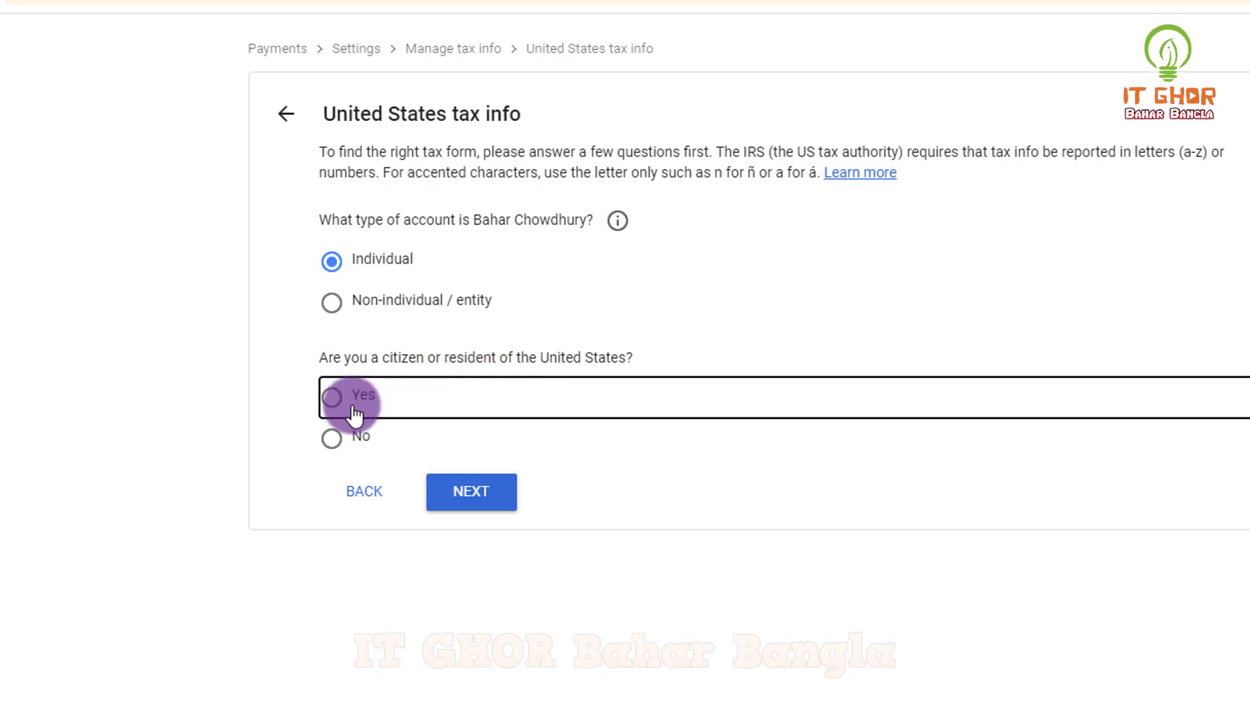
click(331, 439)
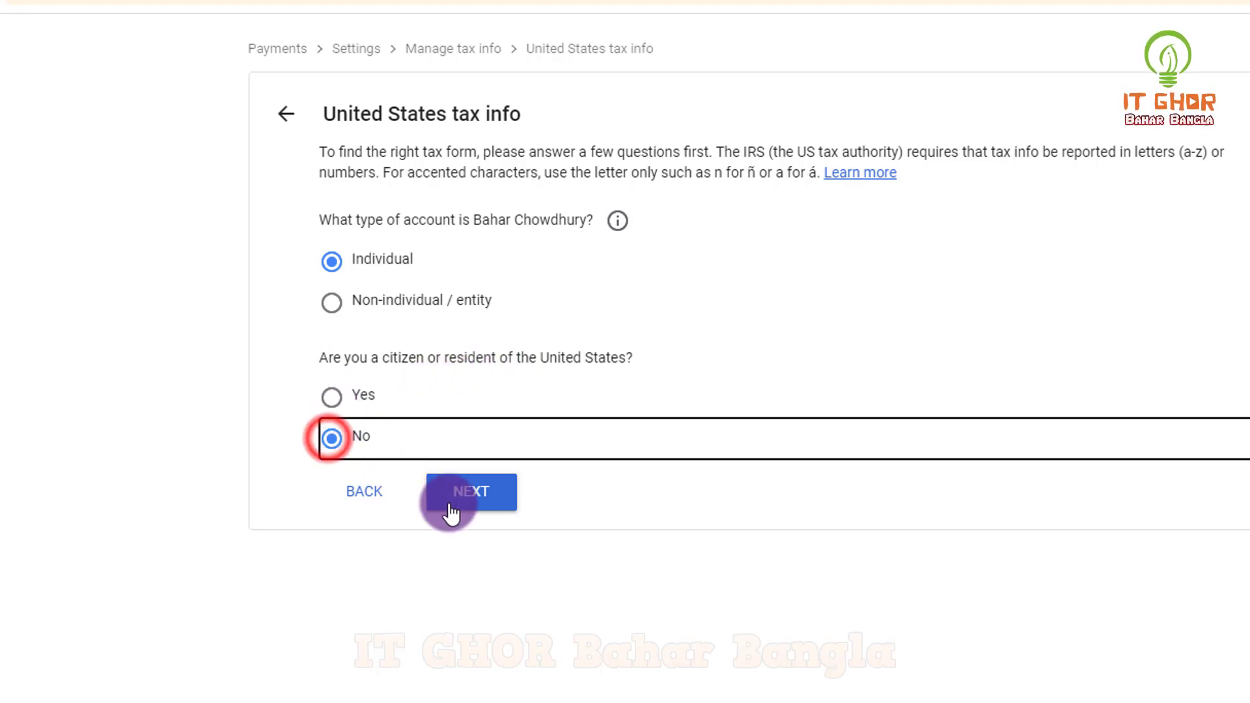
click(468, 500)
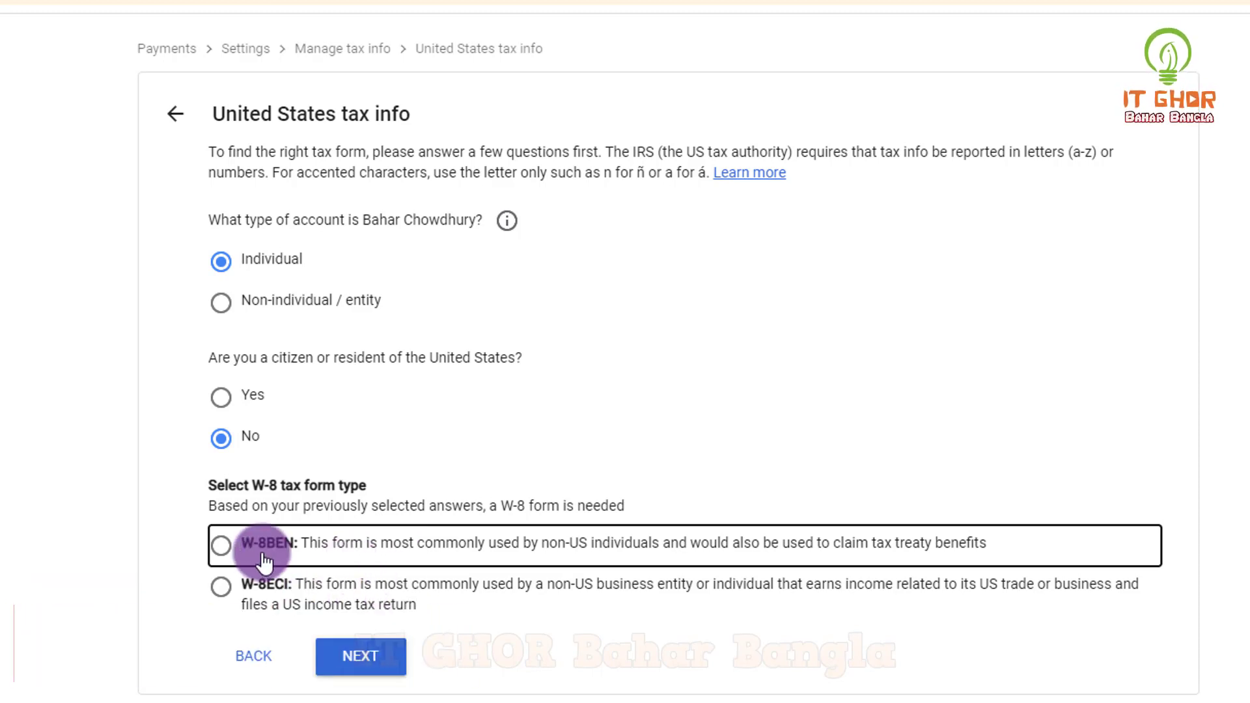
click(221, 545)
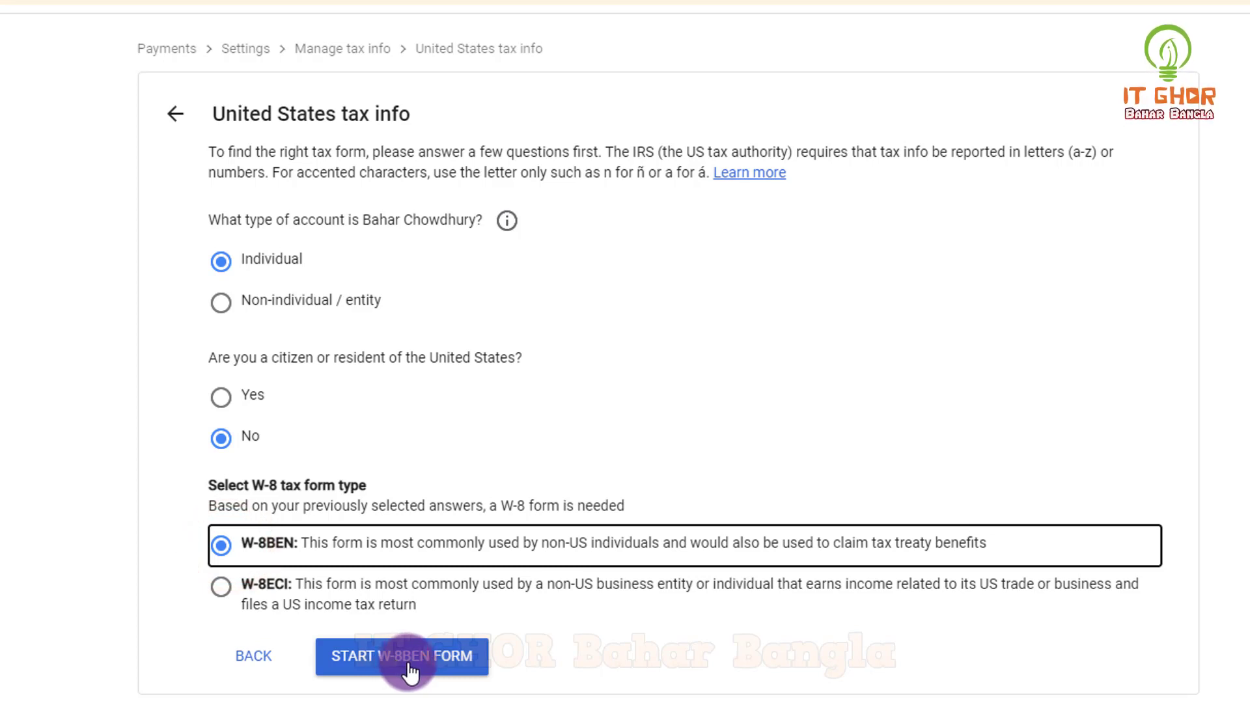
click(429, 664)
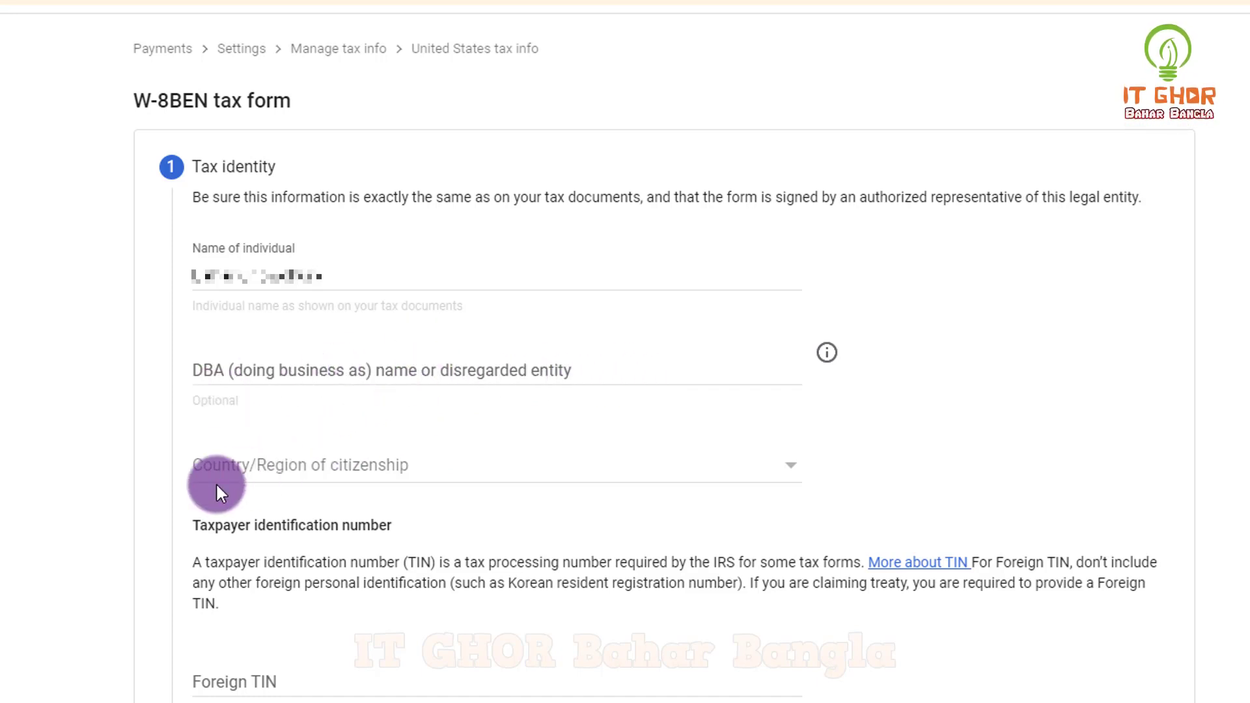
- Set the country of citizenship to Bangladesh, leave the optional fields empty and complete the Tax identity section
scroll(234, 475, down, 3)
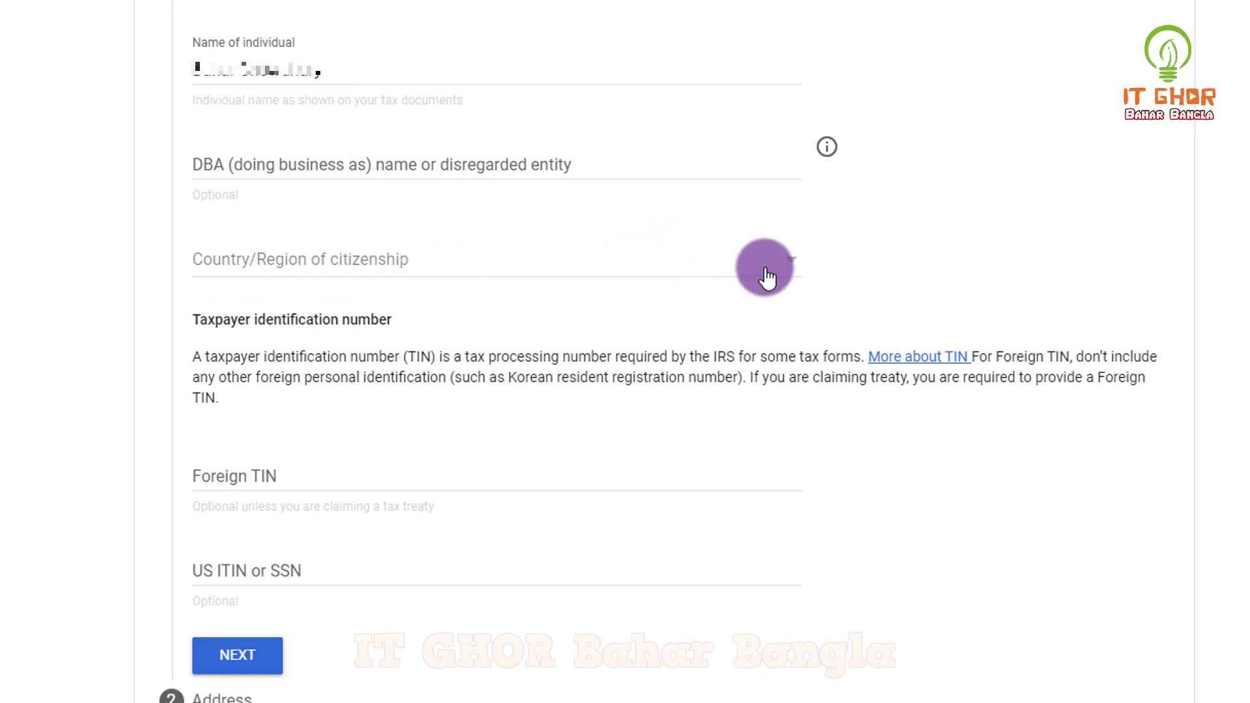
click(789, 260)
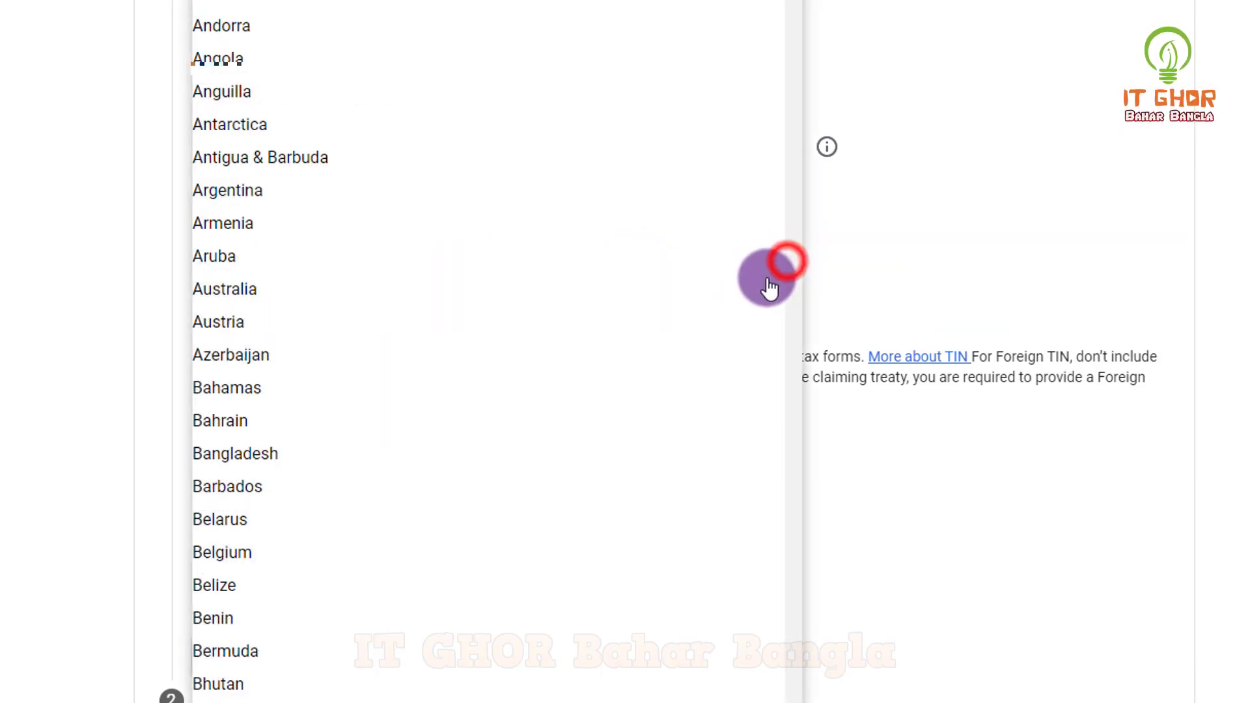
click(224, 453)
scroll(221, 391, down, 2)
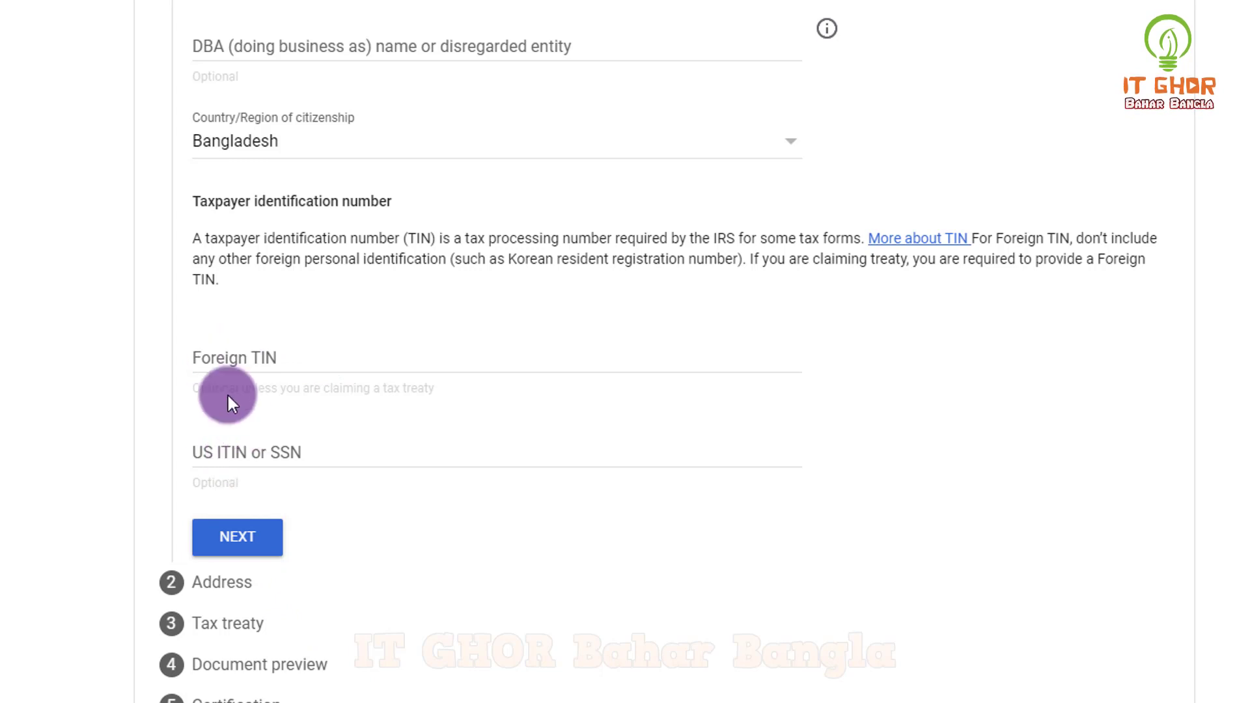
click(225, 558)
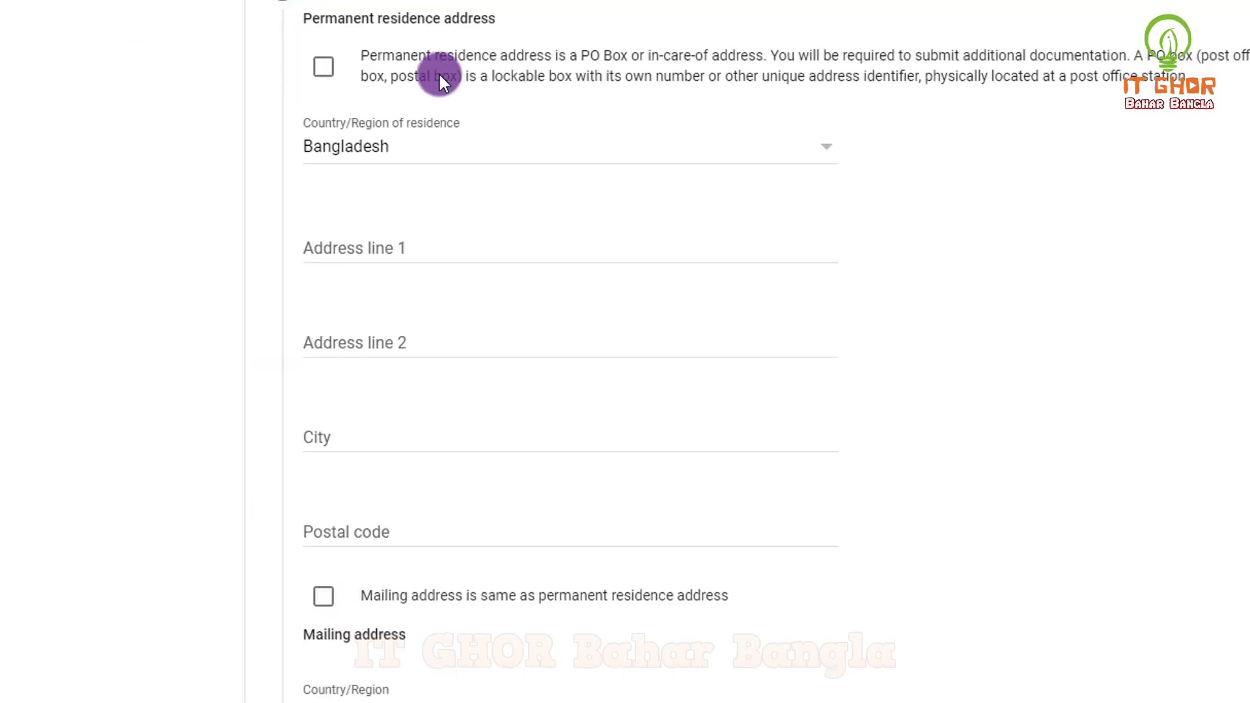
- Mark the permanent residence address as a PO Box or in-care-of address and fill in both address lines
click(323, 70)
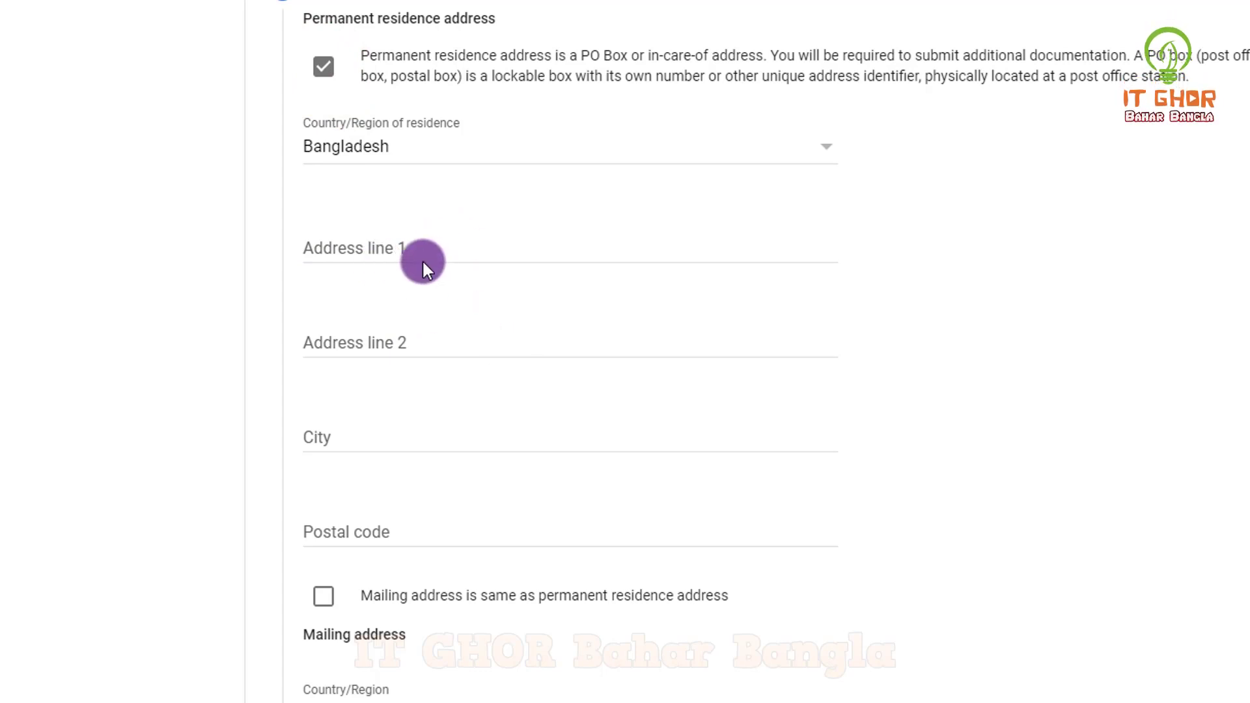
scroll(435, 327, up, 1)
click(433, 346)
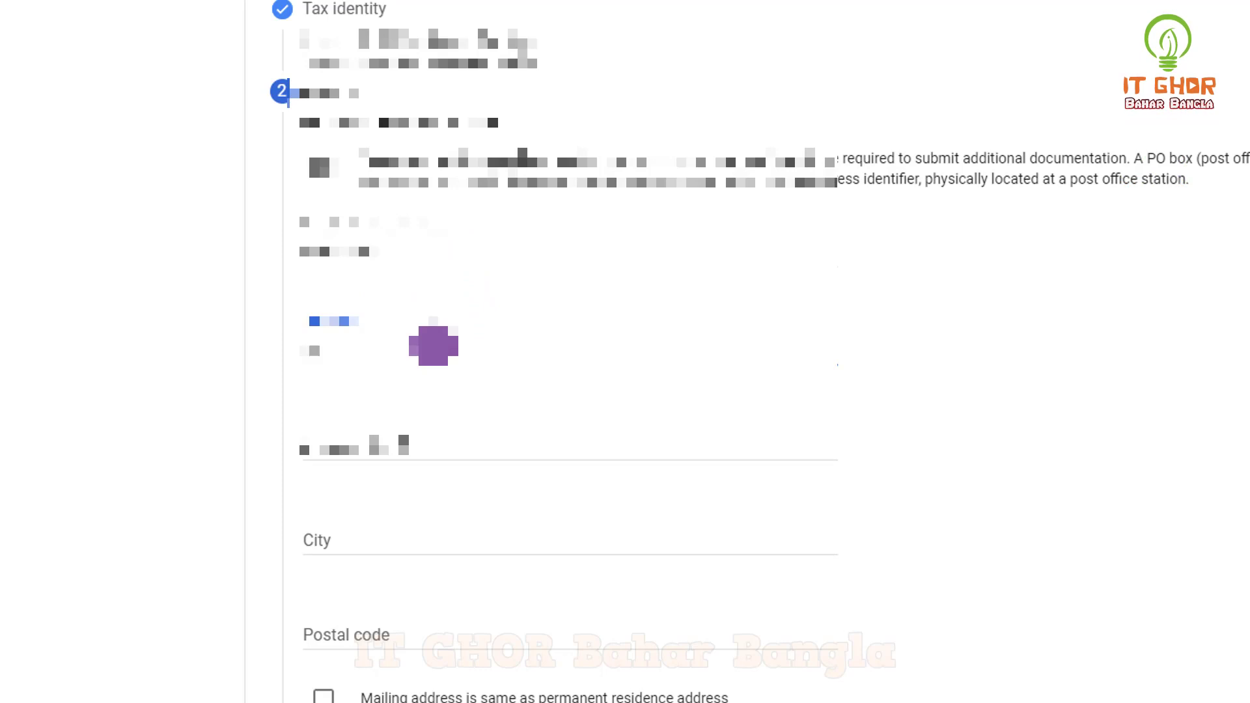
click(483, 445)
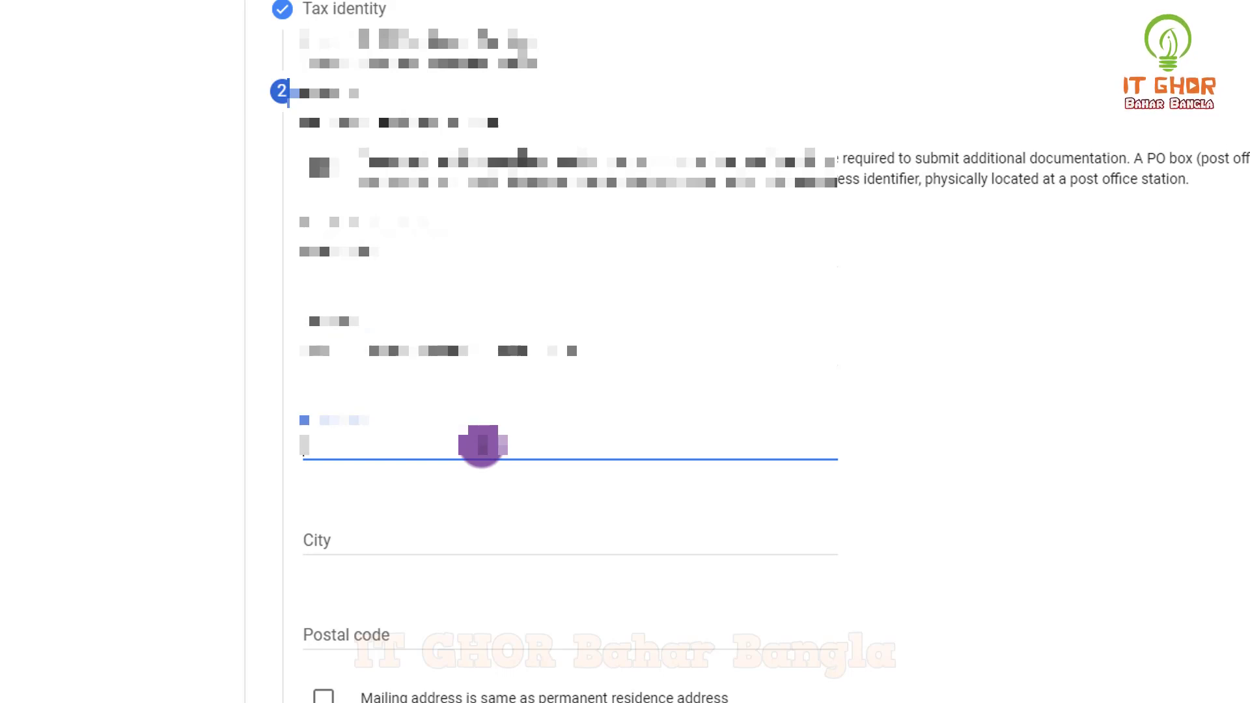
key(ctrl+v)
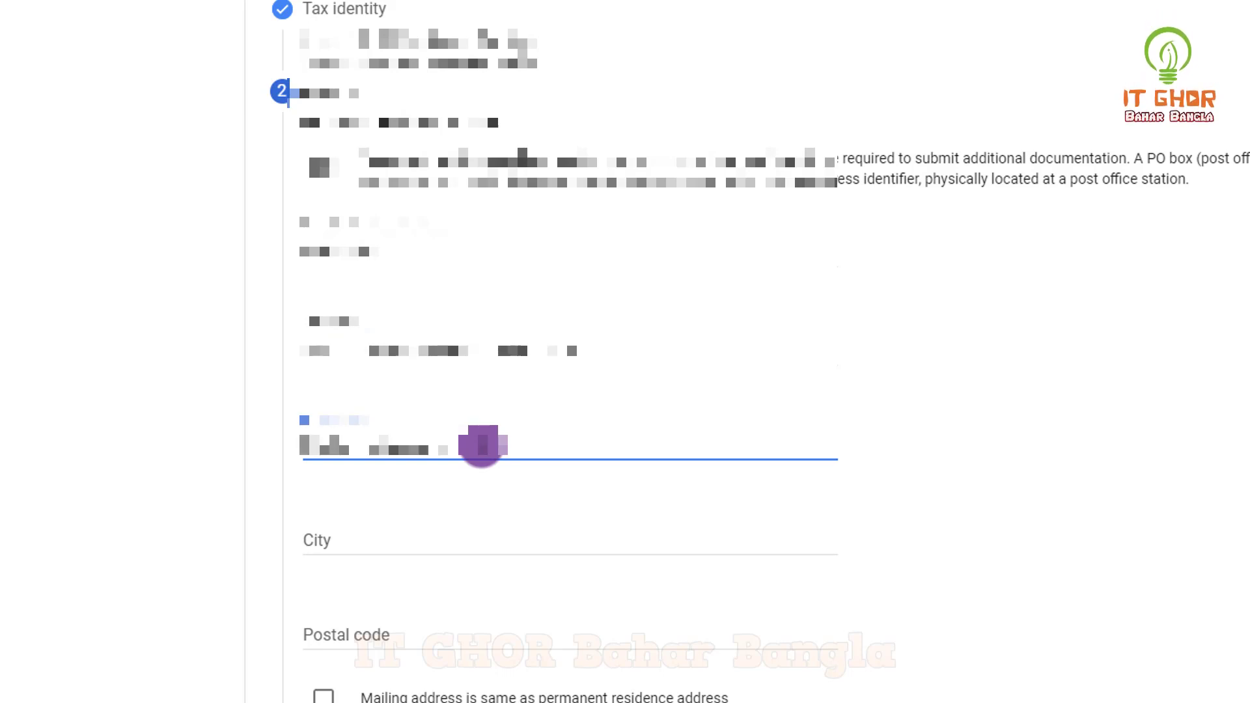
- Enter the city and postal code, set the mailing address as same as permanent residence, and complete the Address section
click(420, 542)
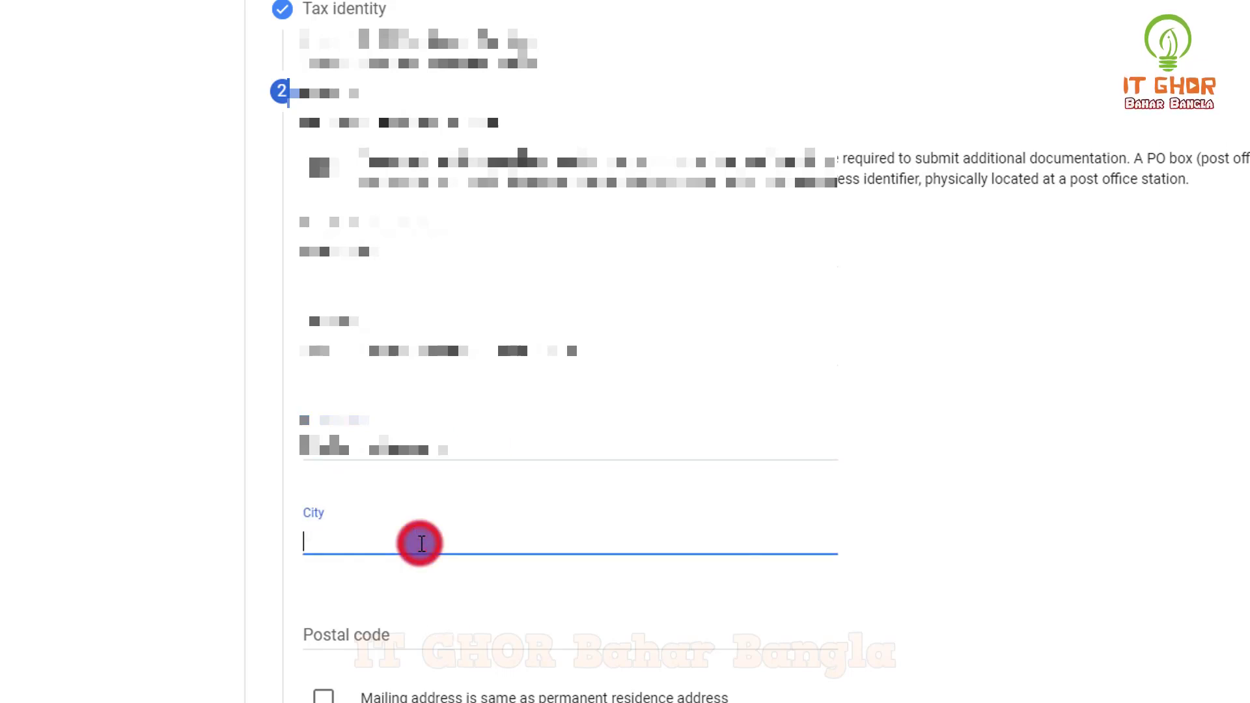
text(Dhaka)
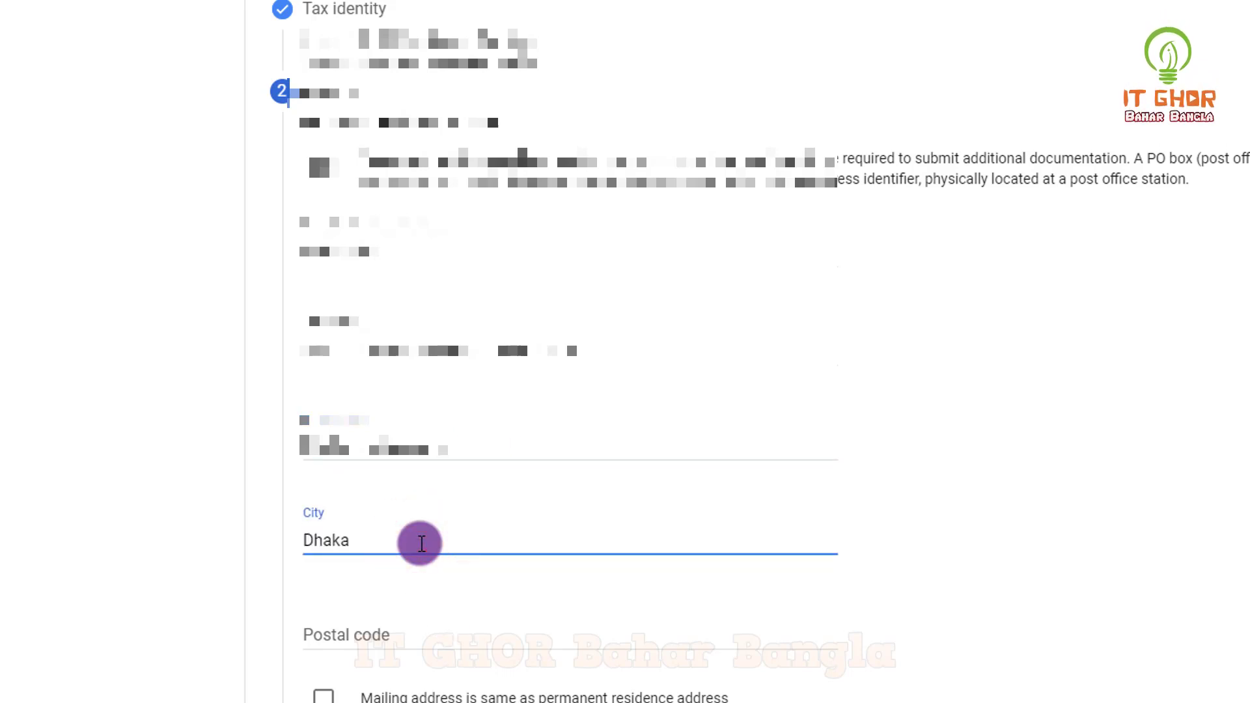
scroll(421, 573, down, 3)
click(444, 422)
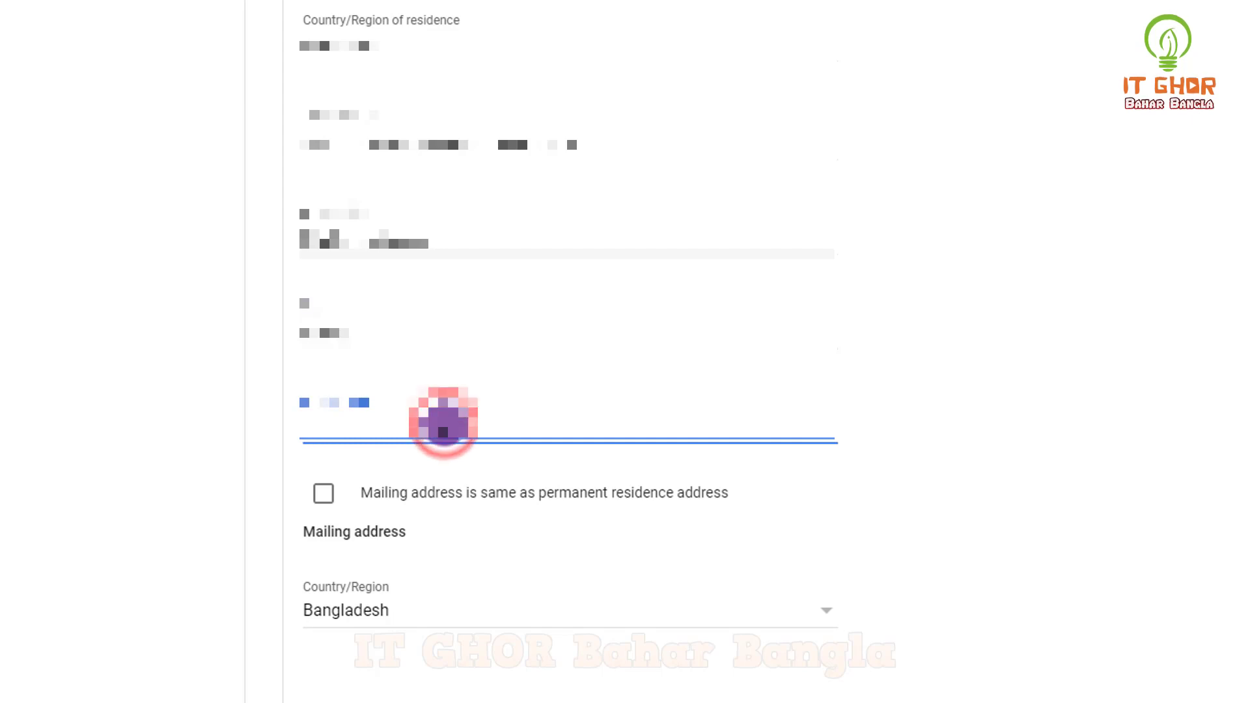
scroll(433, 475, down, 2)
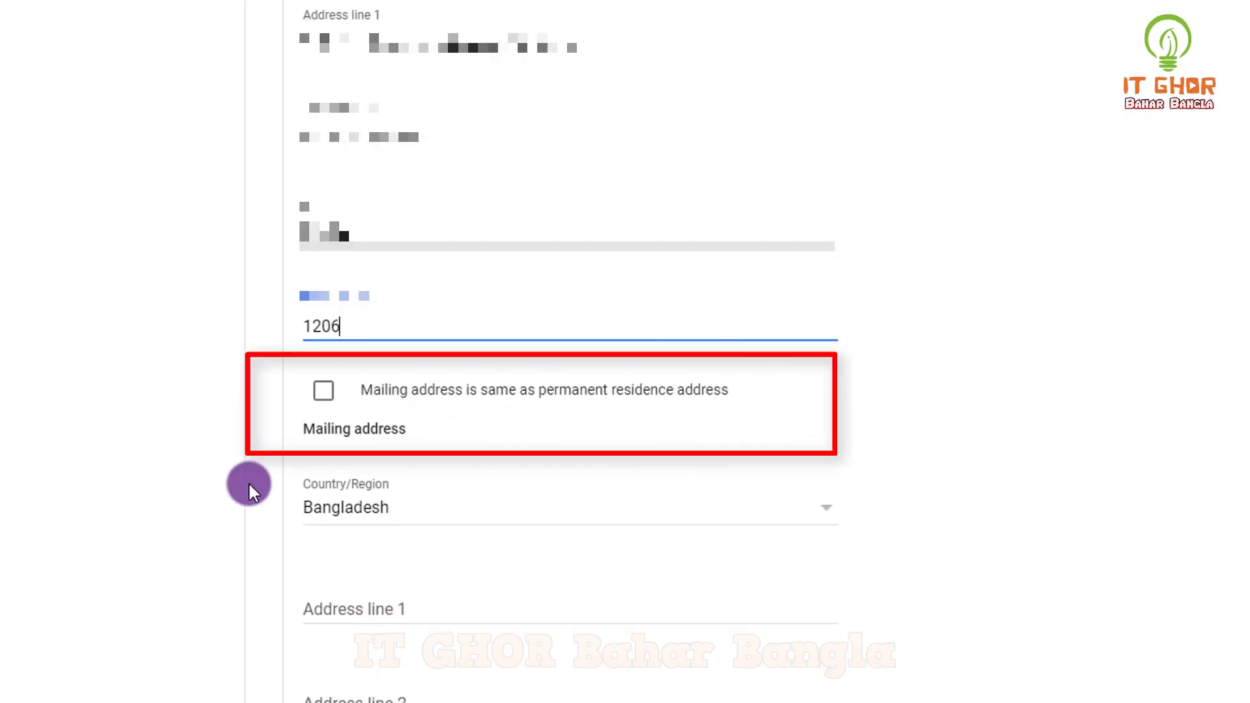
click(323, 390)
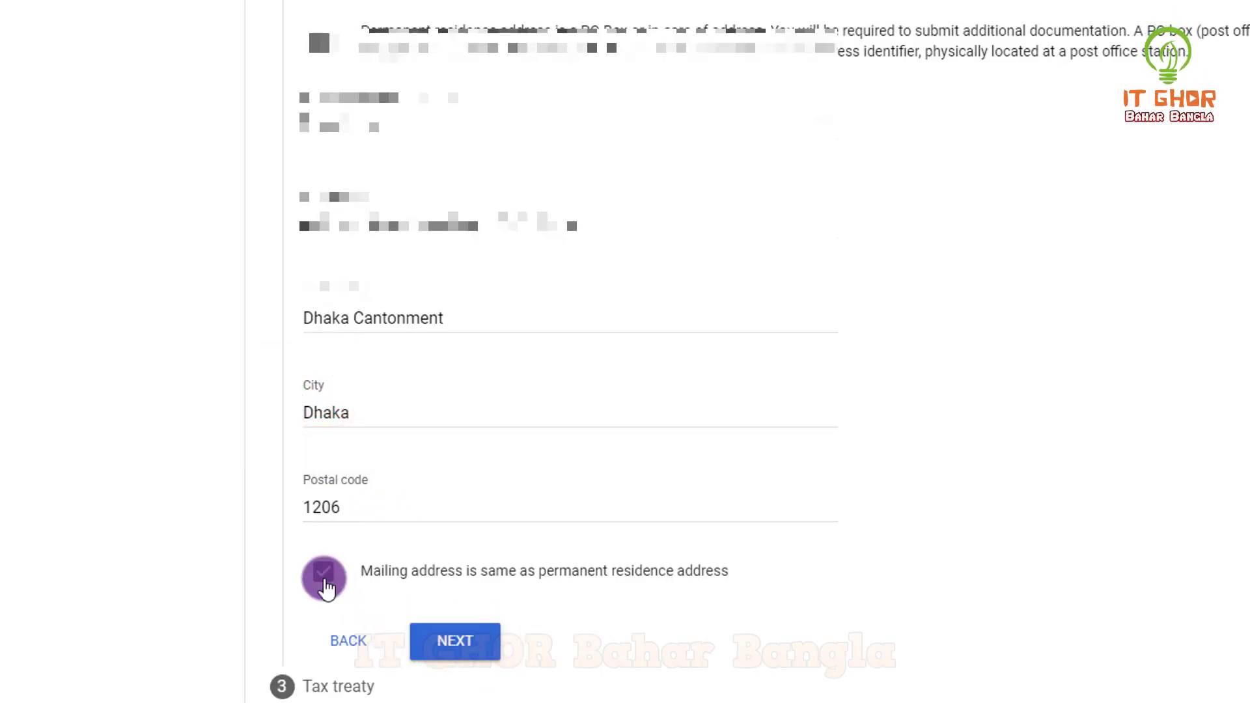
click(460, 647)
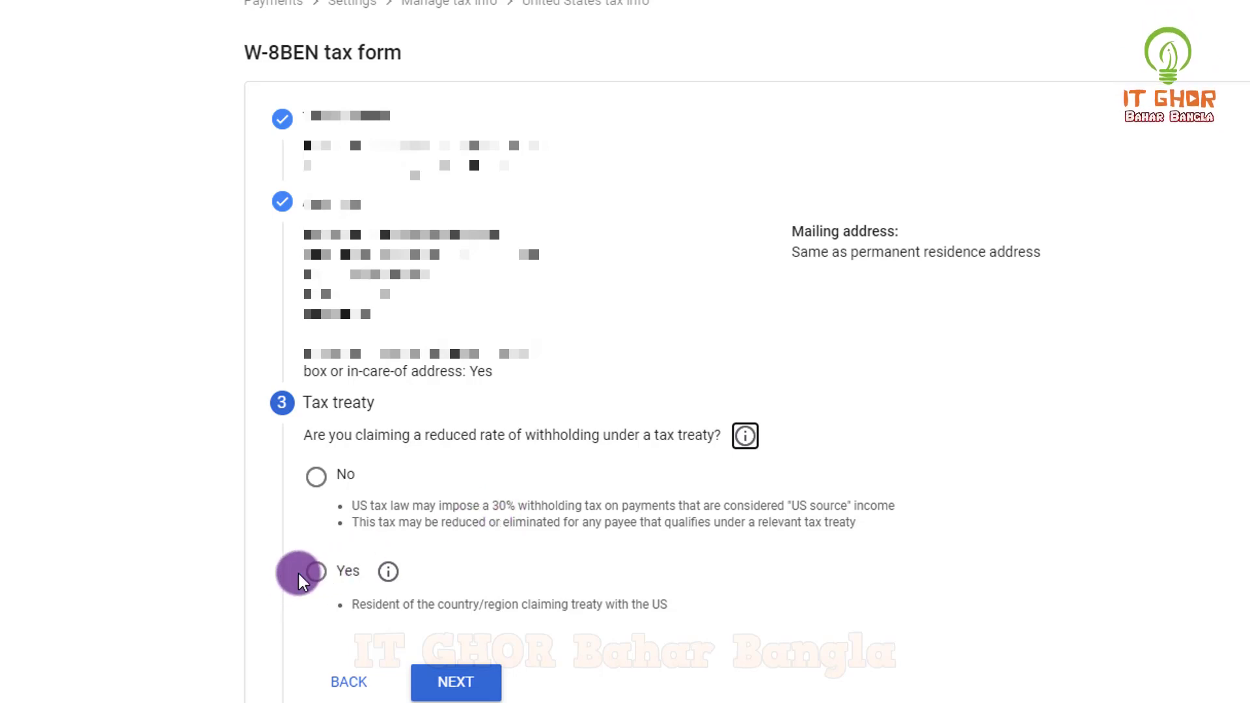
- Claim a reduced withholding rate under the tax treaty, with 10% (Reduced treaty rate) for Motion Picture and TV Royalties
click(316, 576)
scroll(442, 282, down, 6)
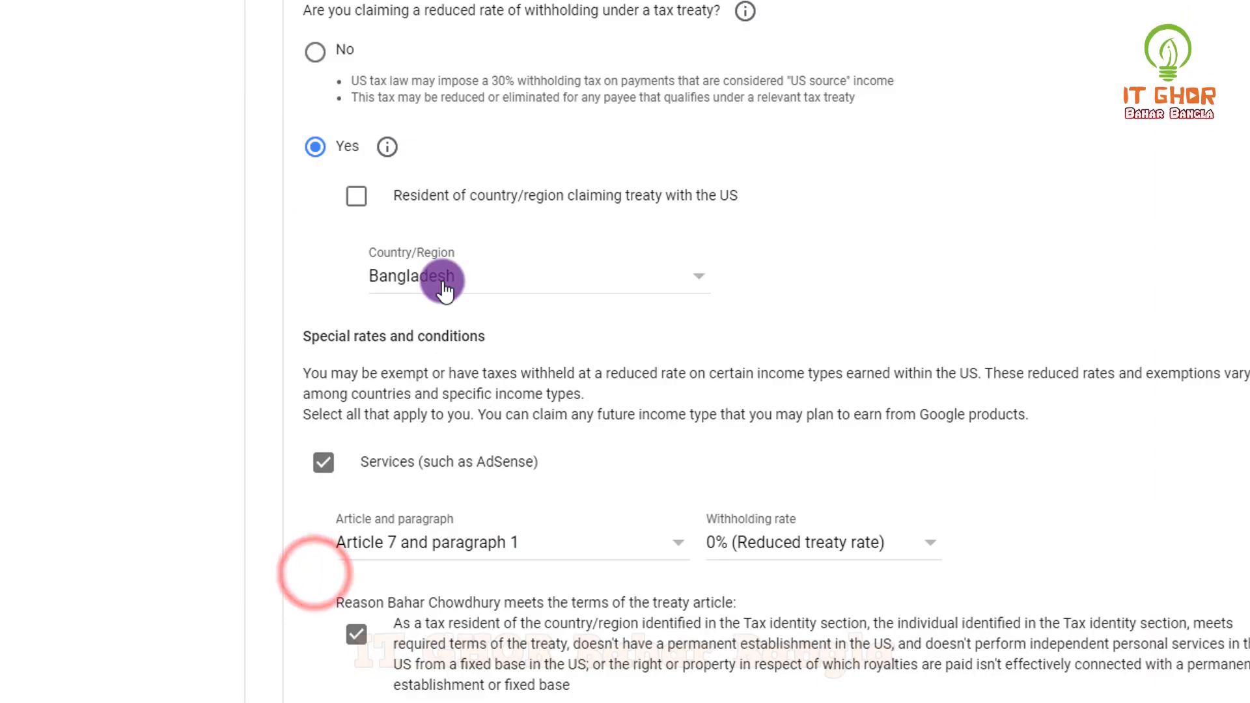
scroll(452, 300, down, 2)
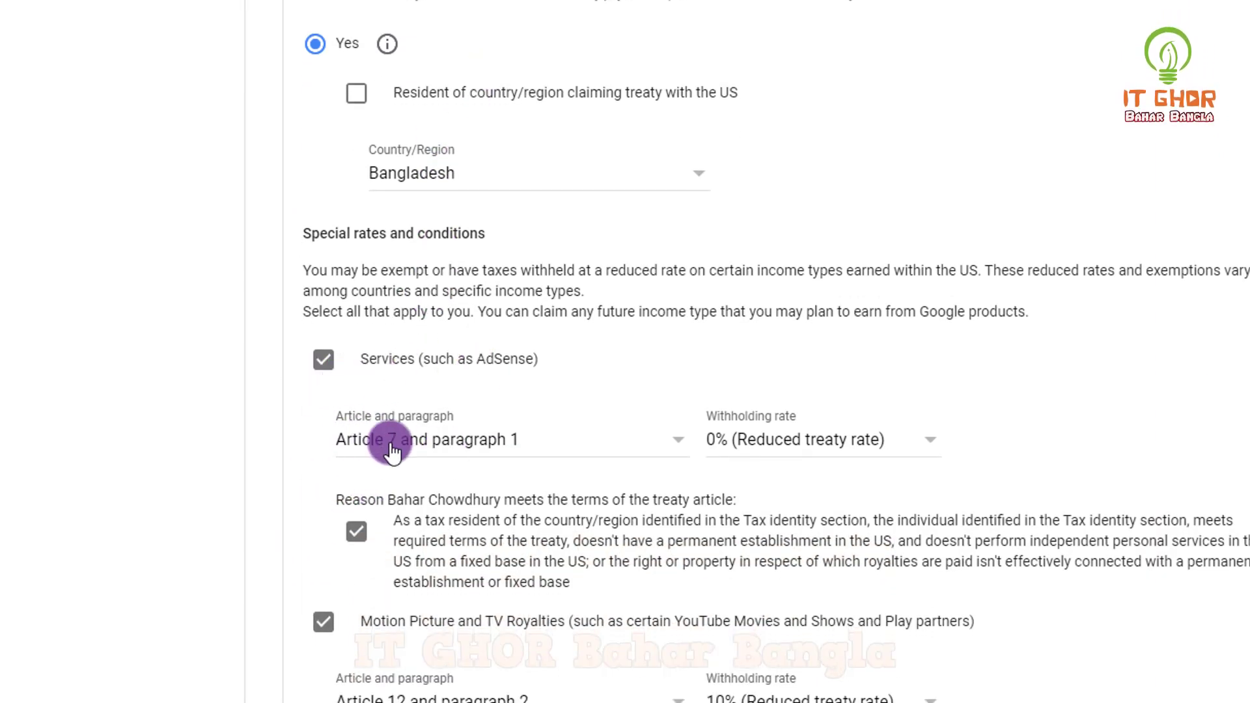
scroll(515, 441, down, 2)
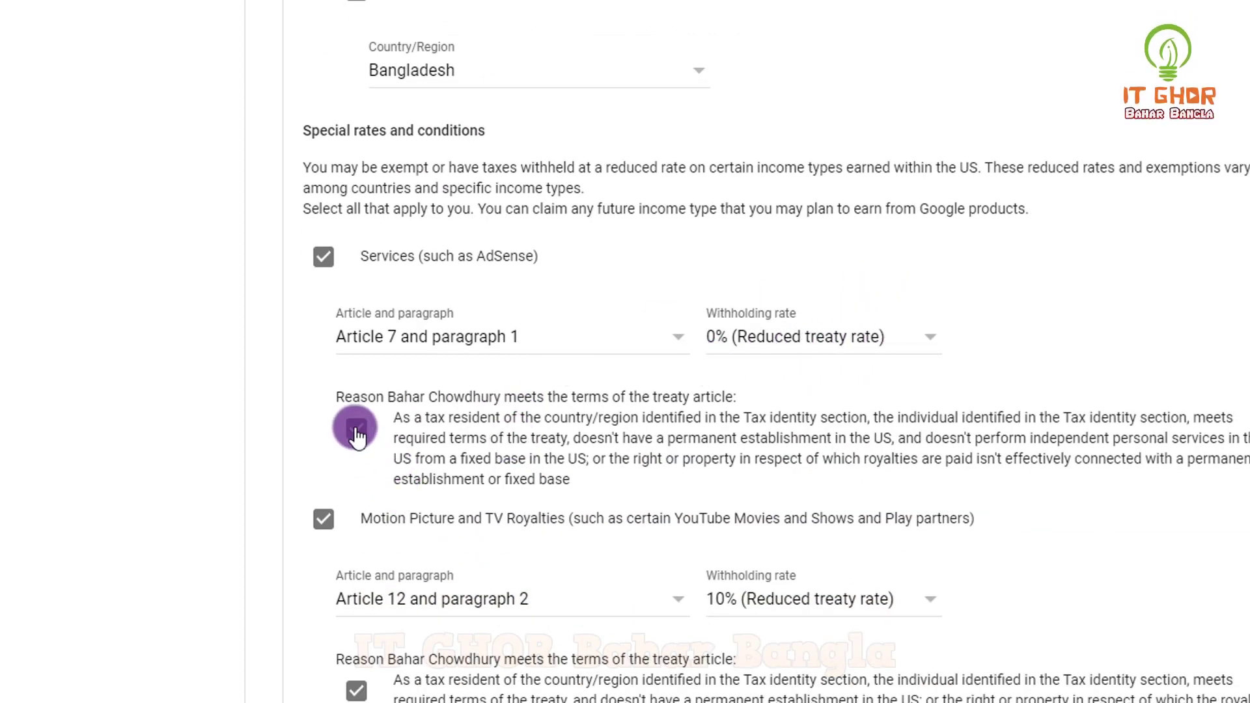
scroll(354, 432, down, 2)
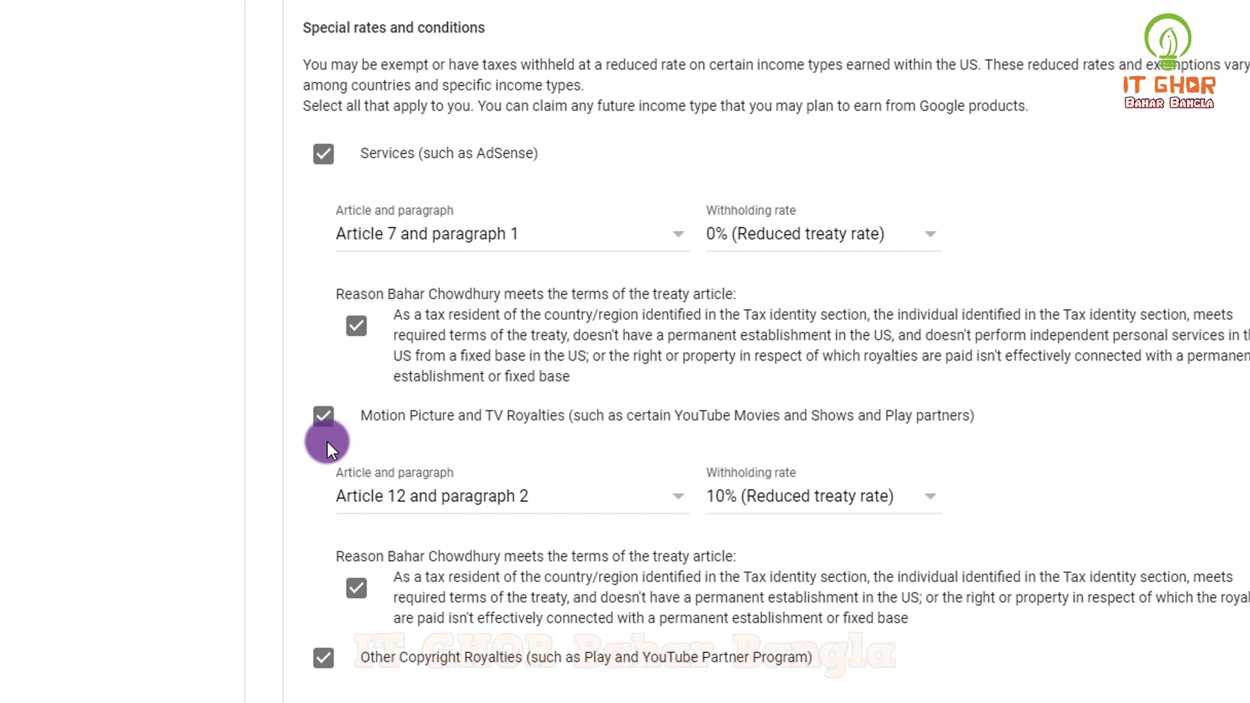
click(673, 504)
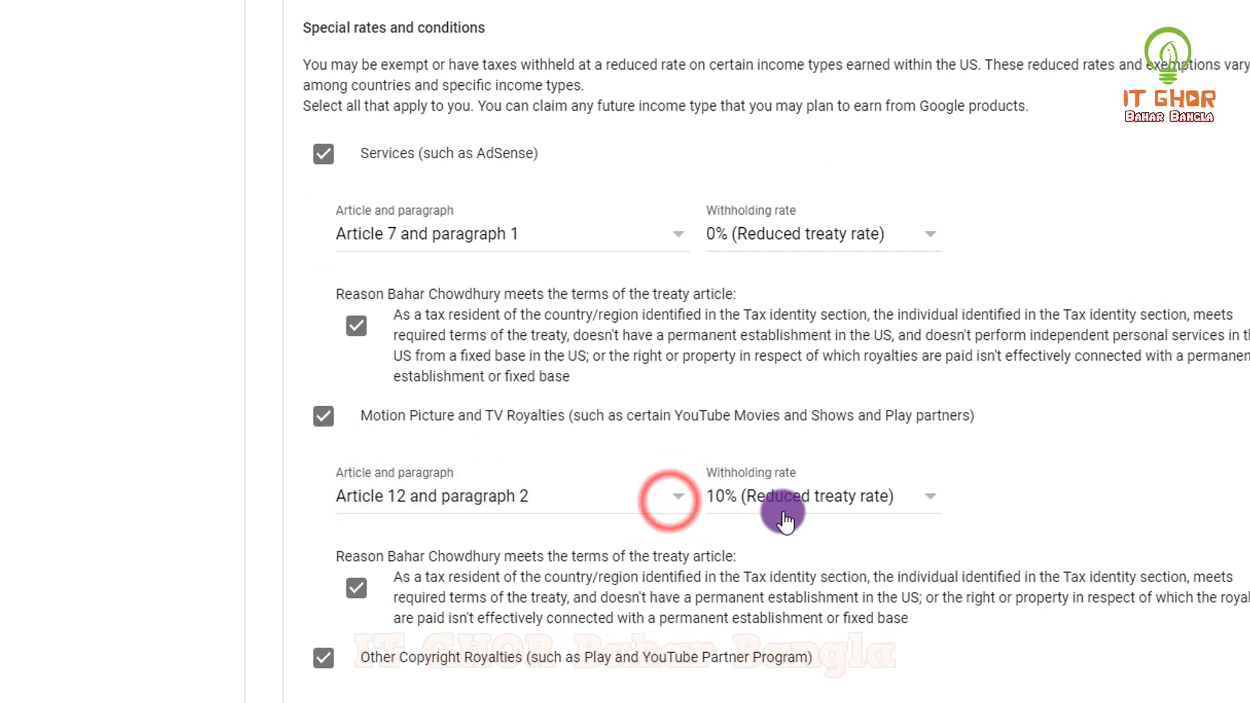
click(840, 500)
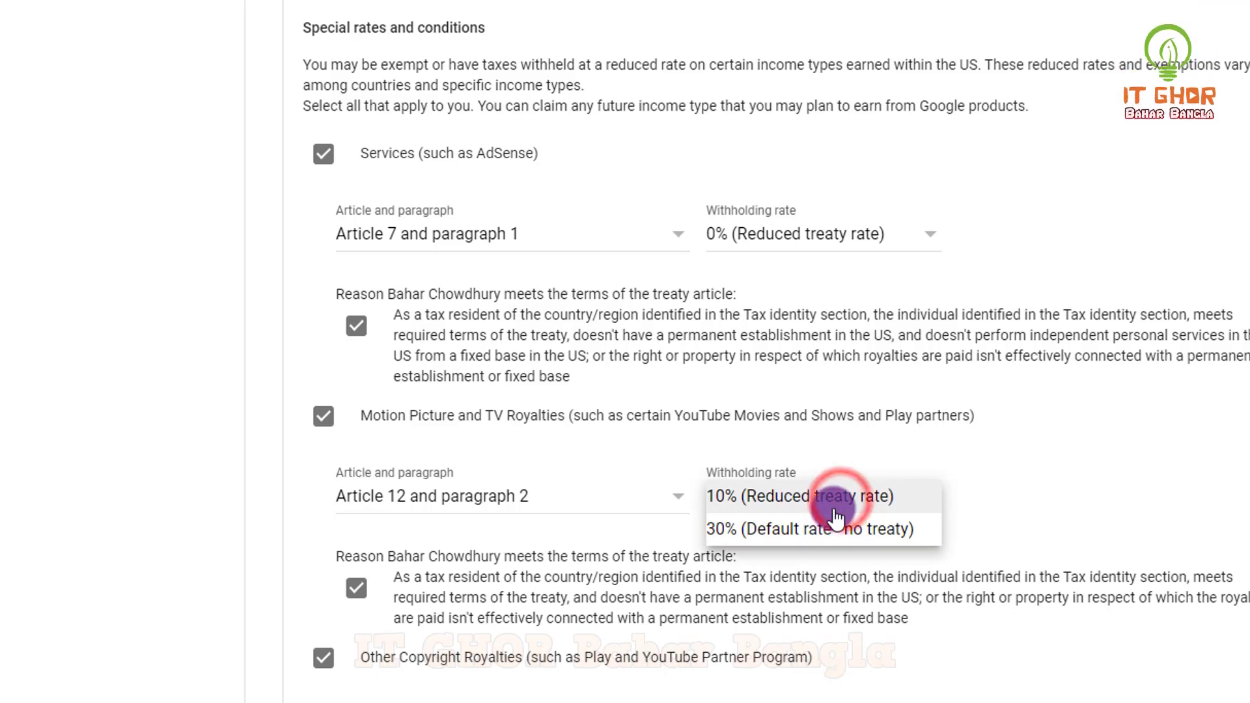
click(833, 495)
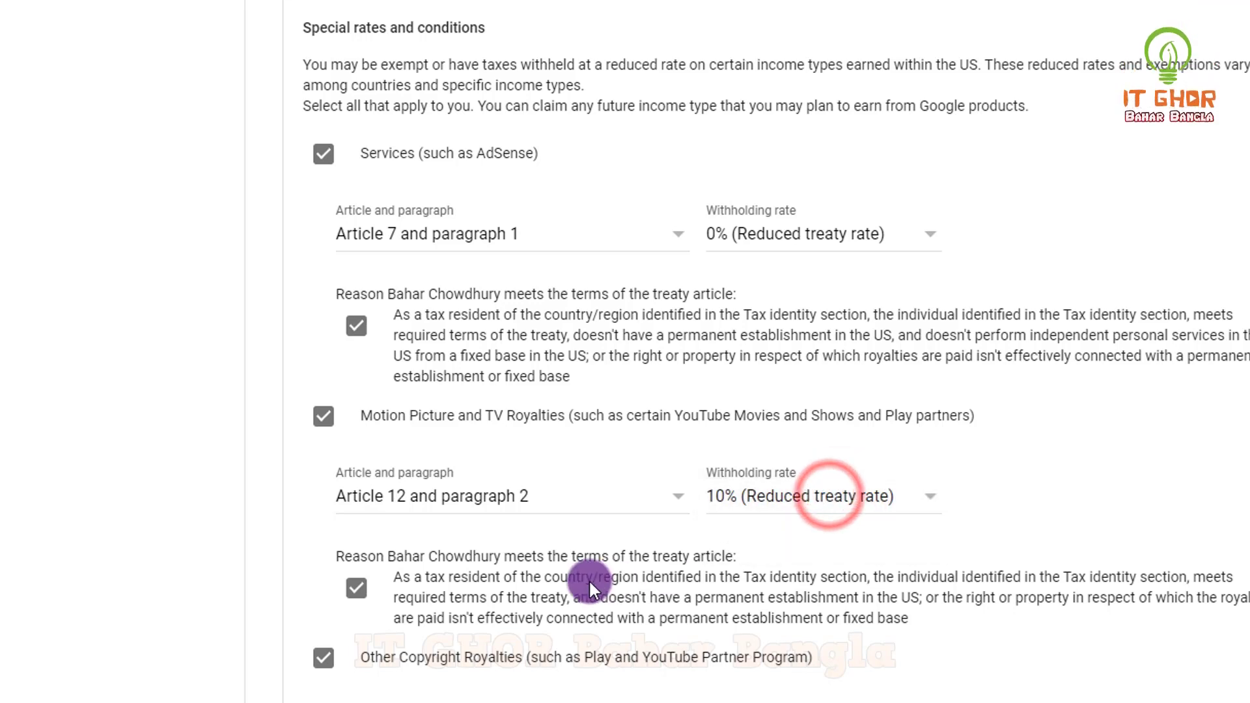
- Set the Other Copyright Royalties withholding rate to 10% (Reduced treaty rate) and mark the reason for meeting the treaty terms
scroll(433, 560, down, 2)
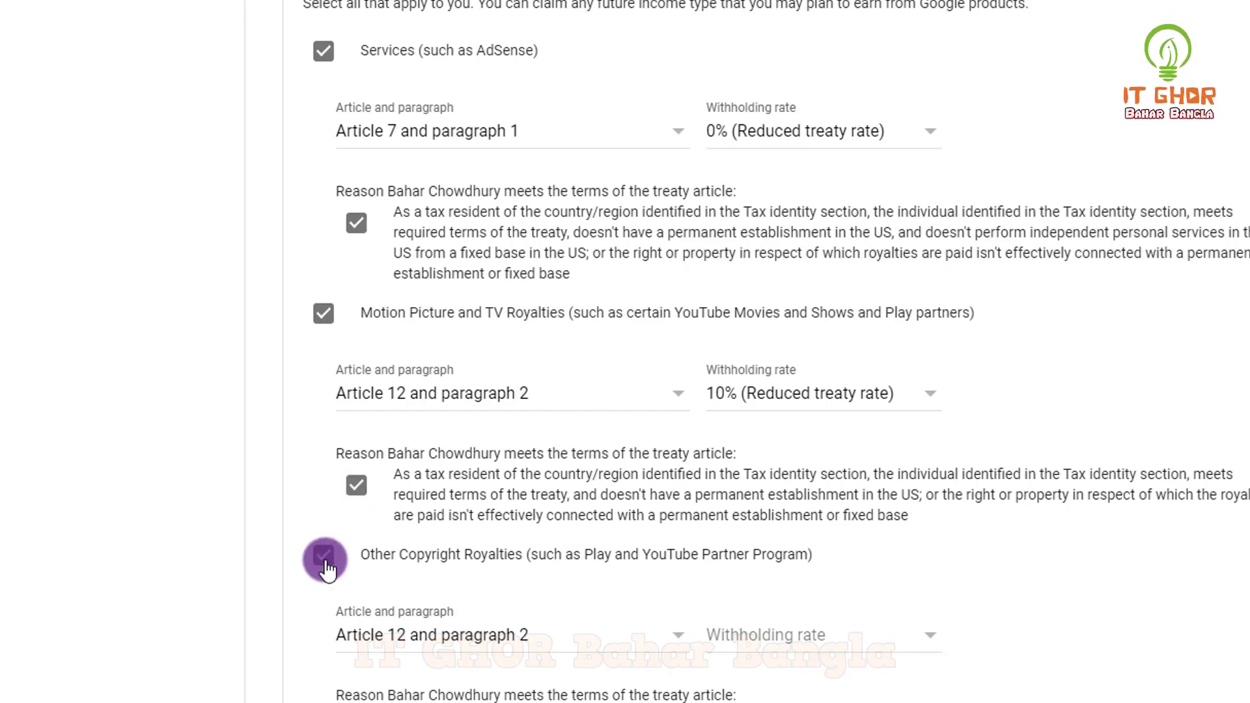
scroll(375, 580, down, 3)
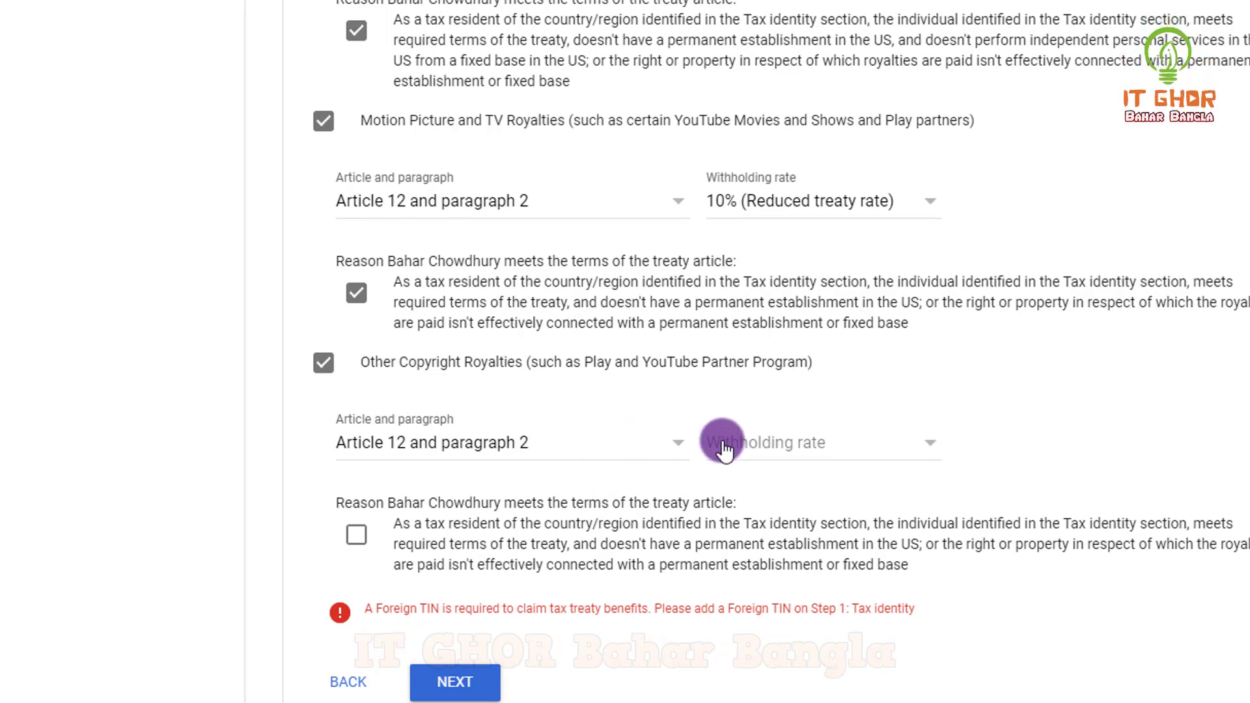
click(895, 464)
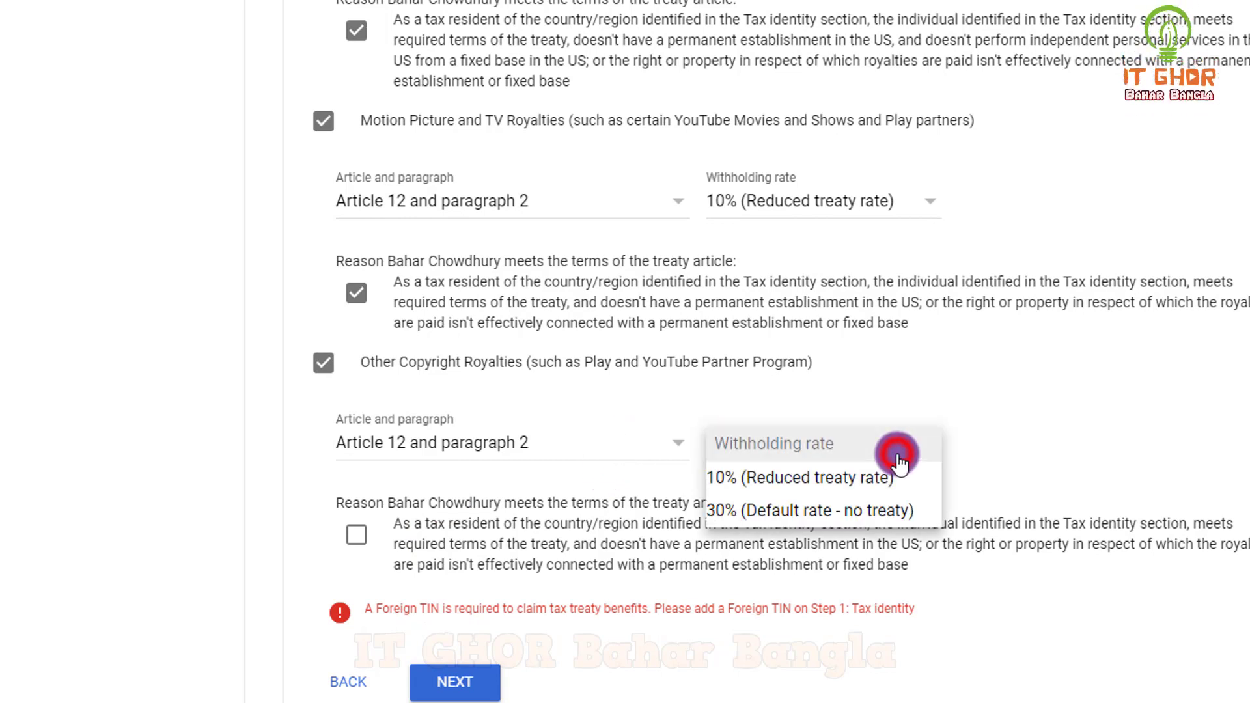
click(817, 478)
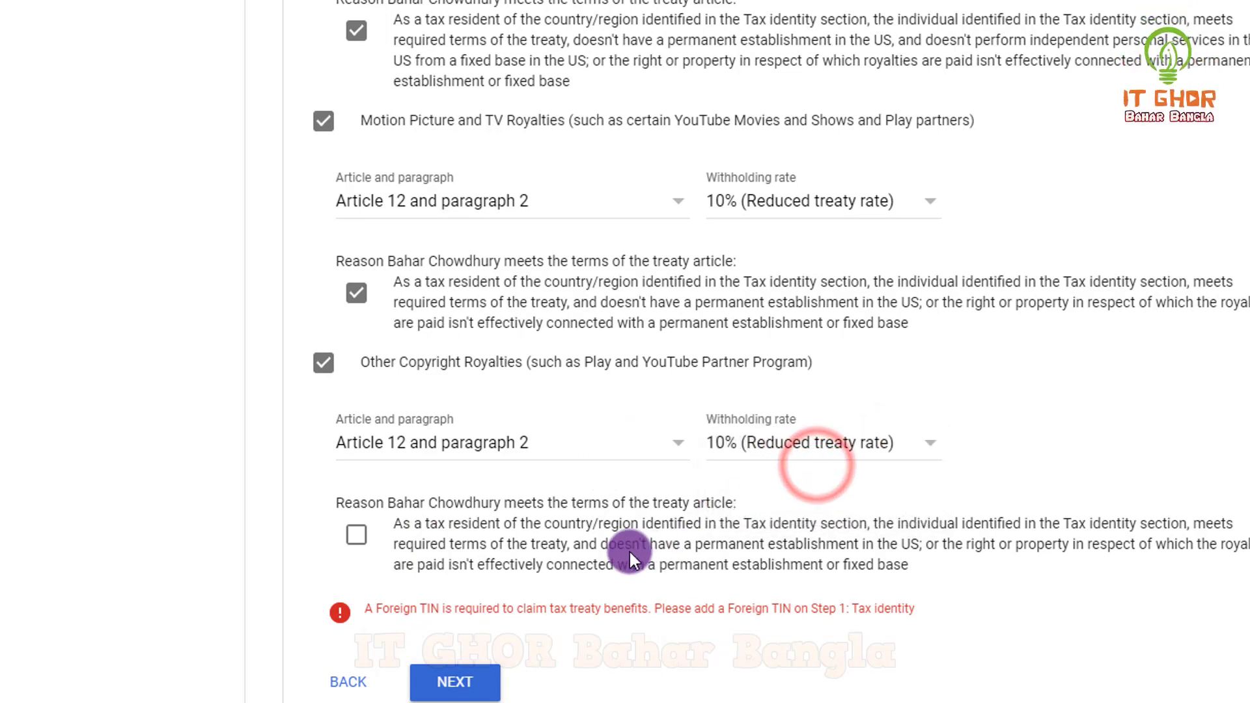
click(356, 535)
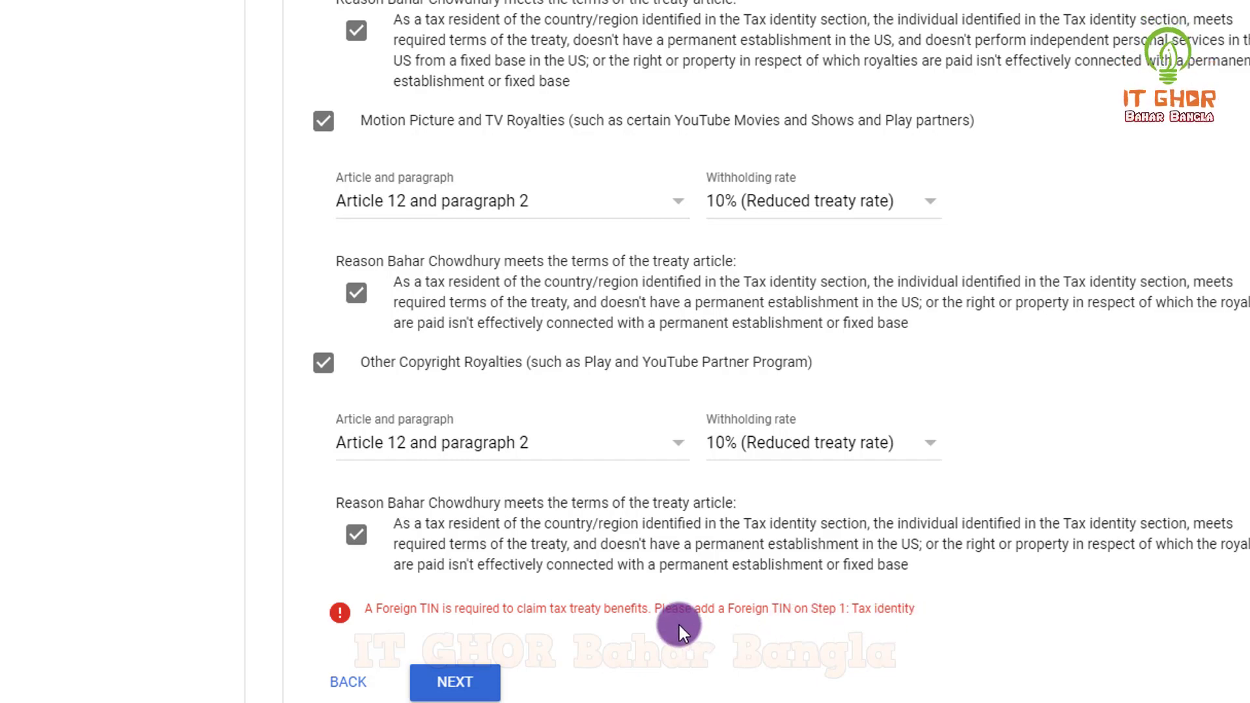
- Withdraw the claimed income types, answer No to claiming a reduced treaty rate, and complete the Tax treaty section
scroll(539, 643, up, 10)
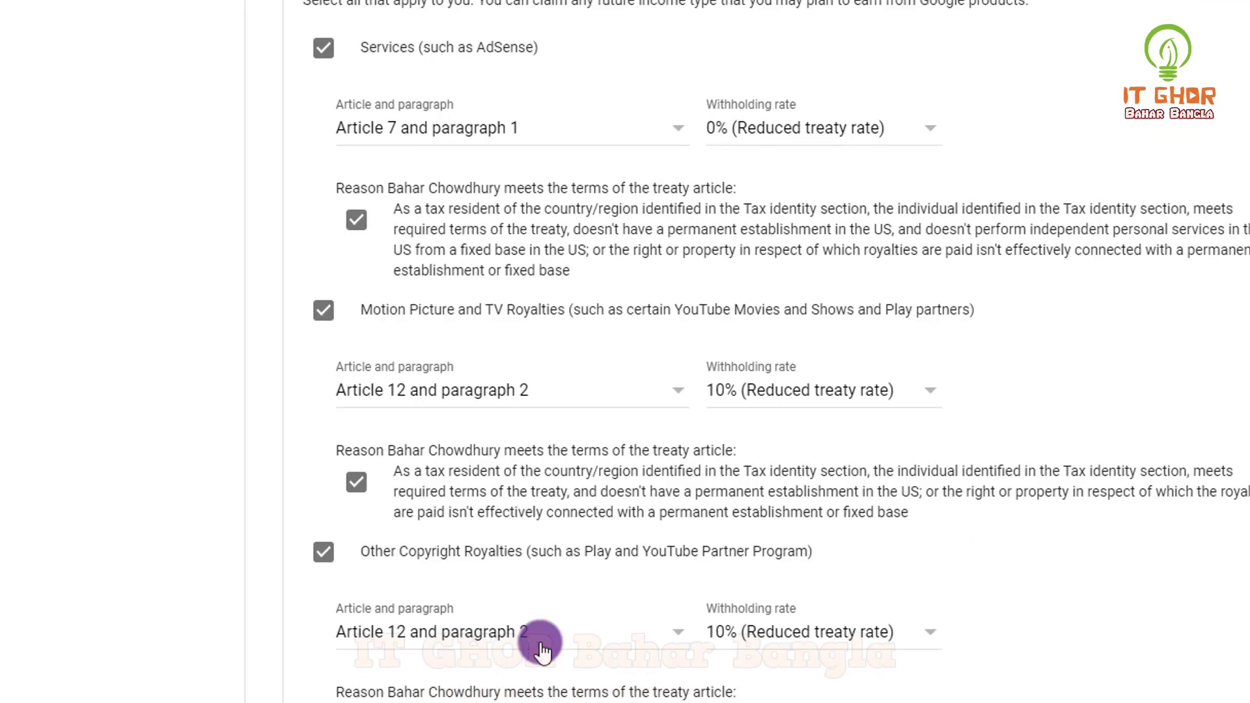
click(319, 476)
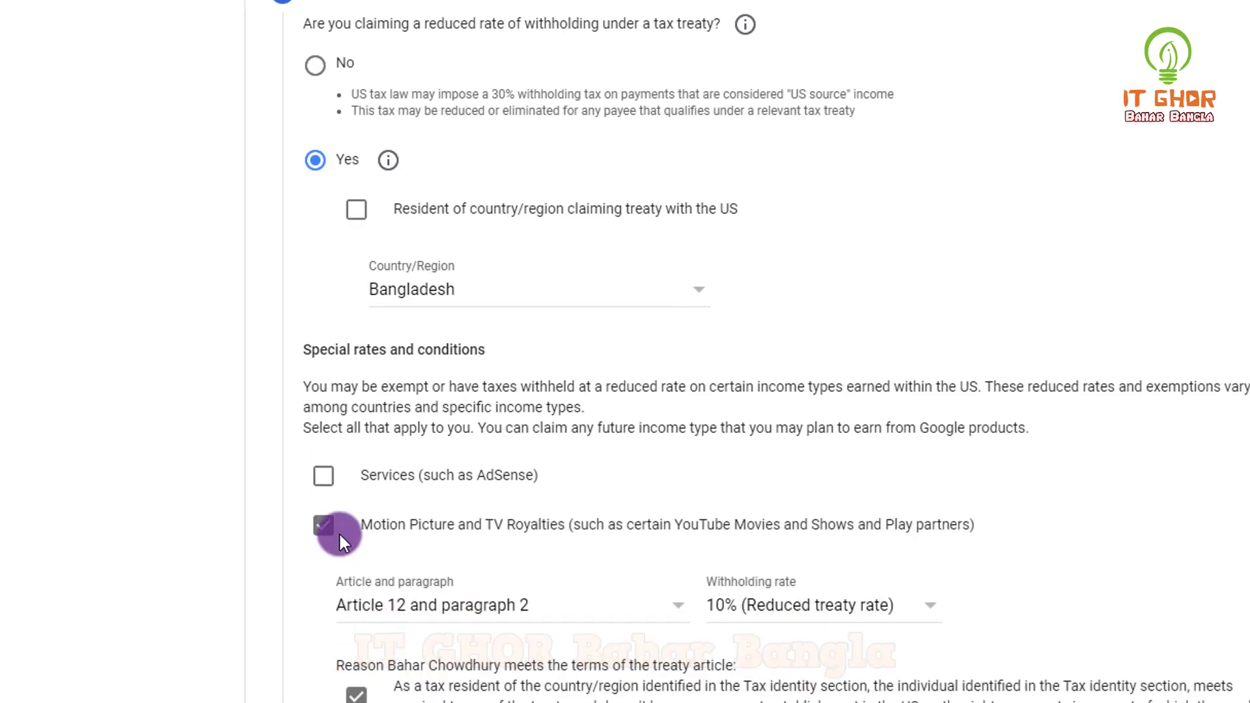
click(309, 525)
click(323, 576)
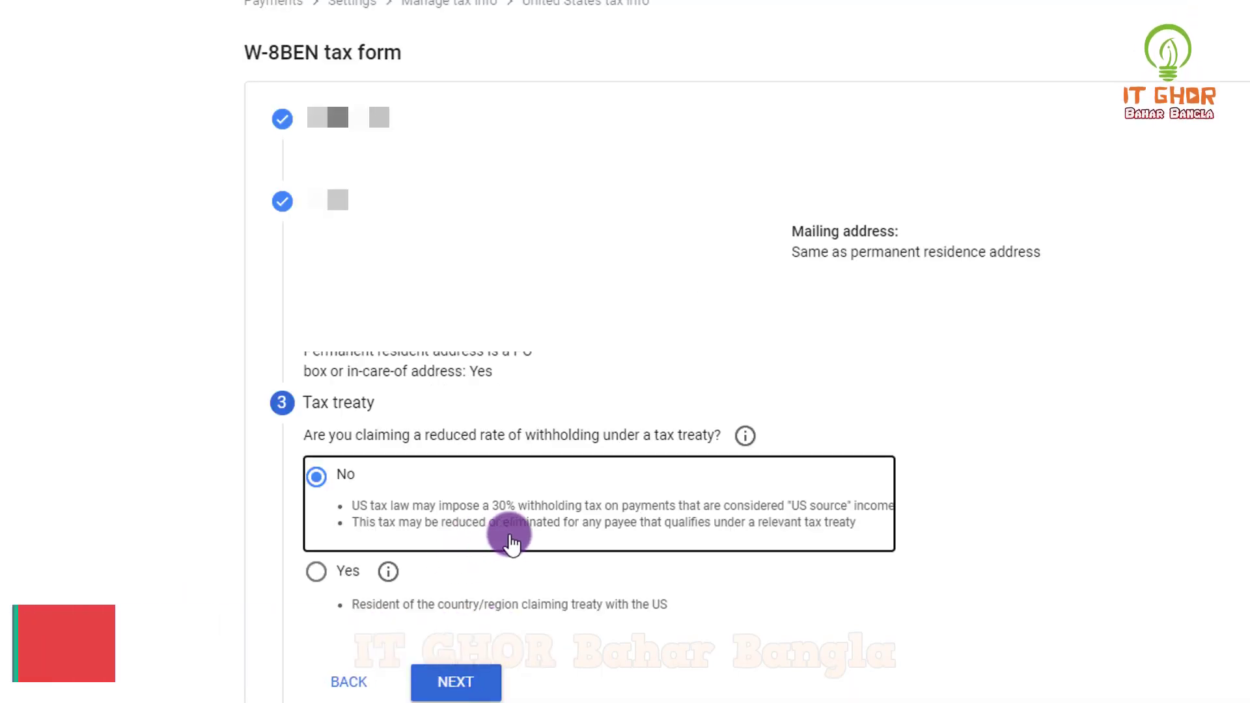
click(479, 689)
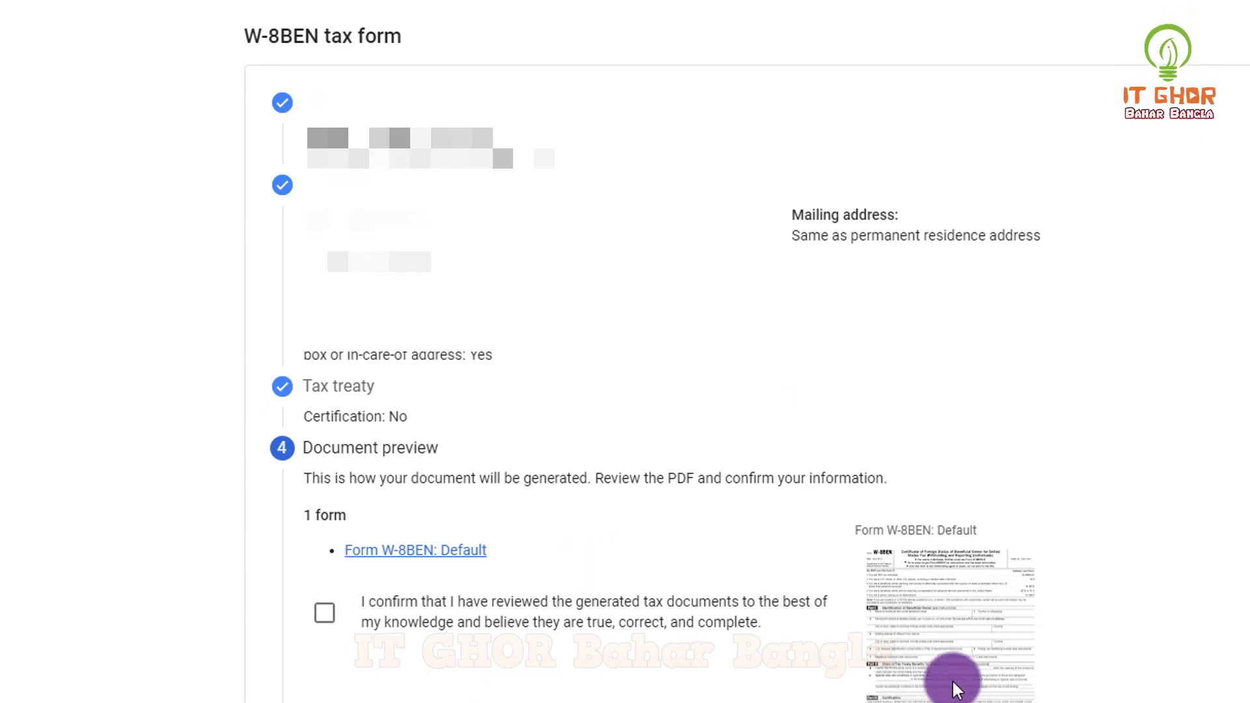
- Confirm that the generated W-8BEN tax documents have been reviewed, and complete the Document preview section
scroll(922, 635, down, 2)
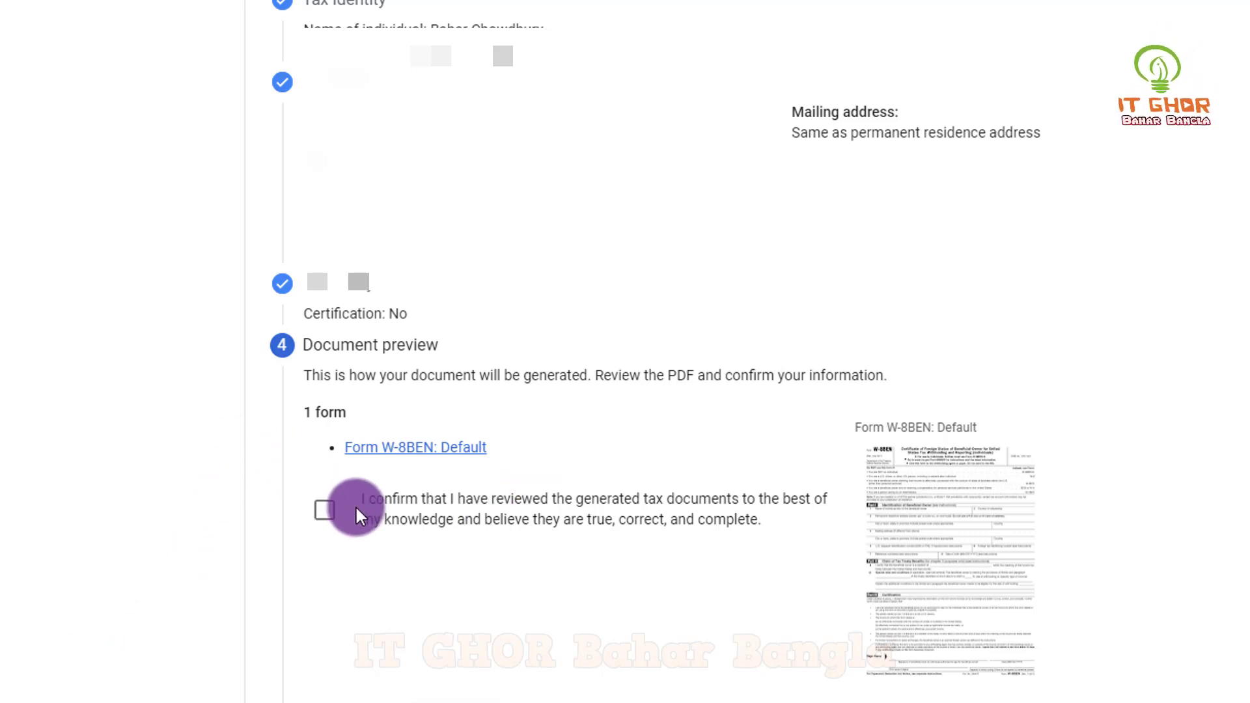
click(325, 511)
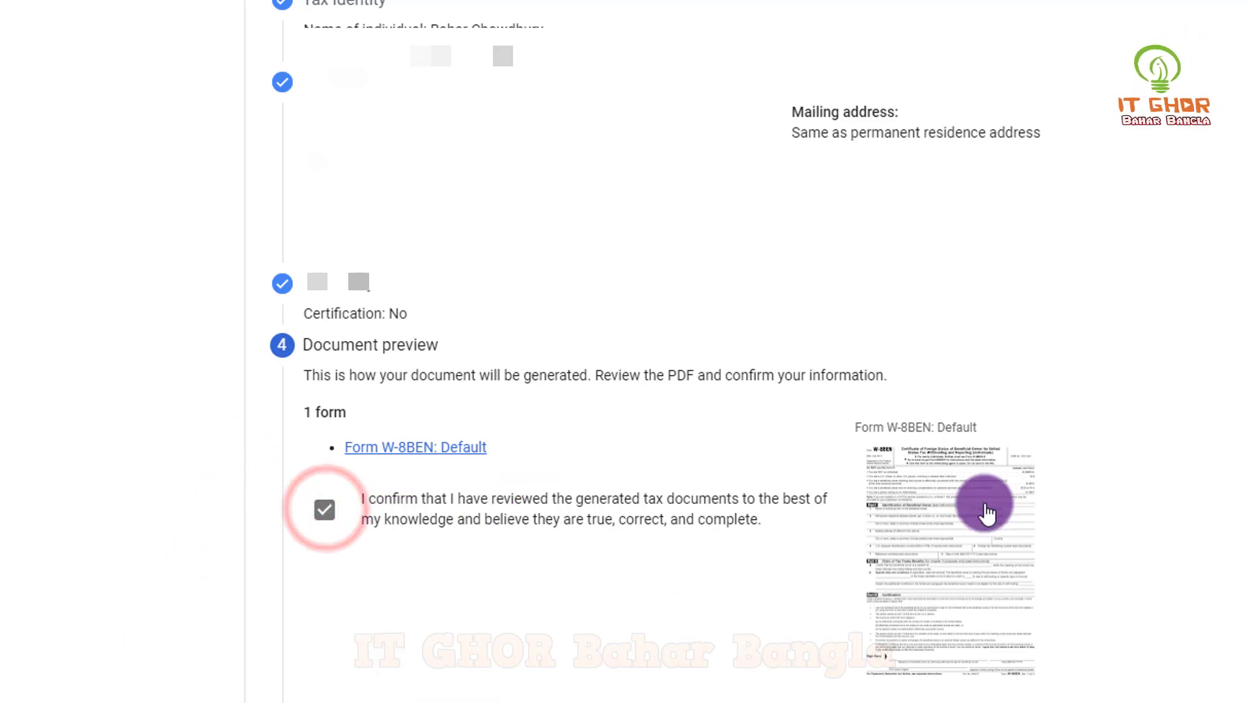
scroll(483, 195, up, 2)
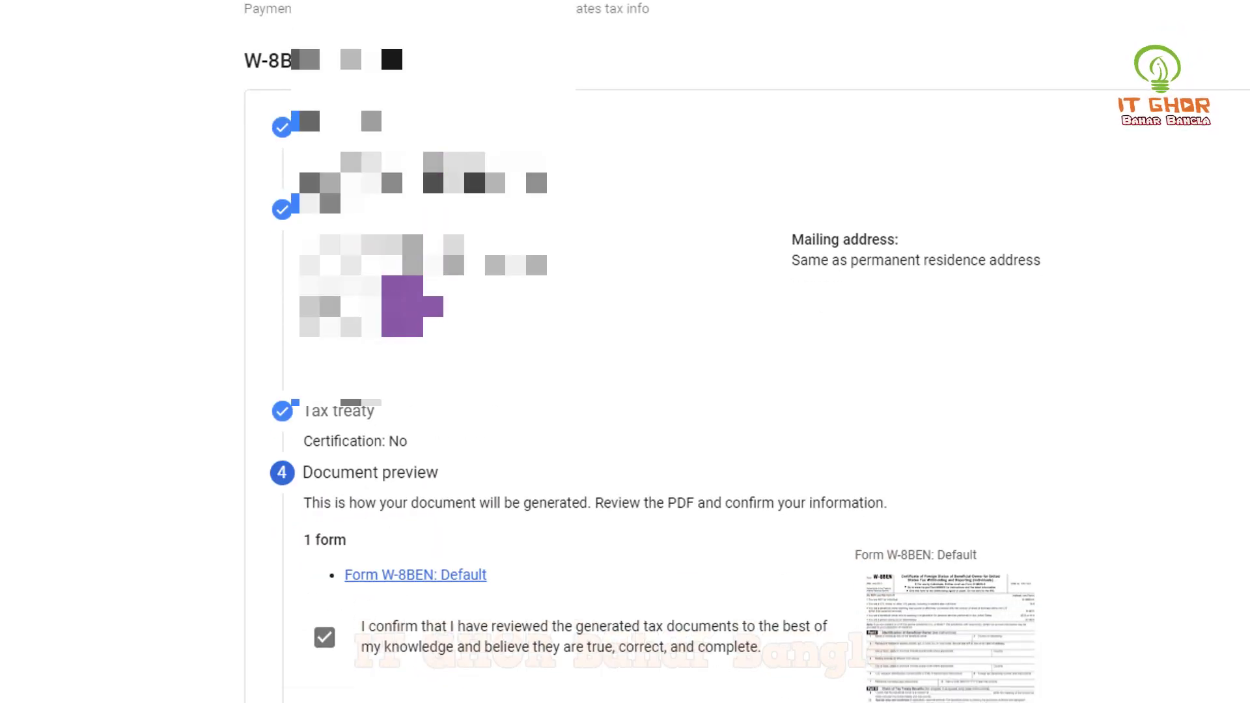
scroll(412, 339, down, 2)
scroll(412, 348, down, 2)
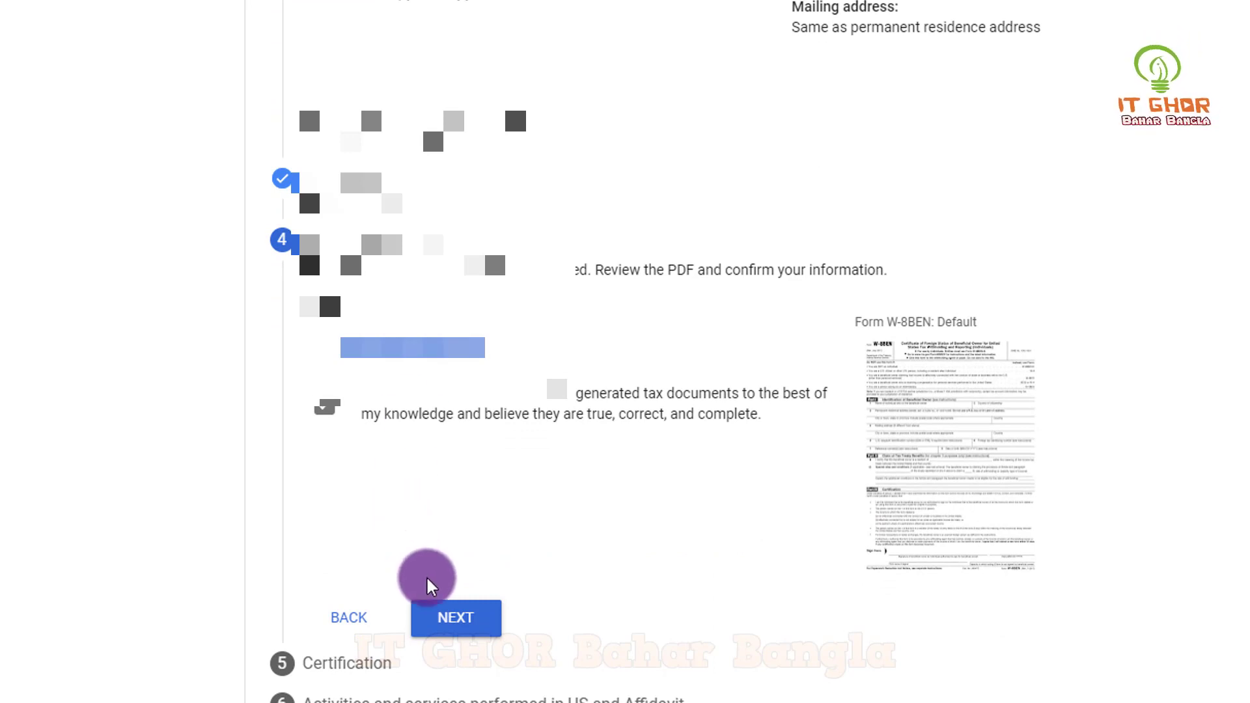
click(449, 619)
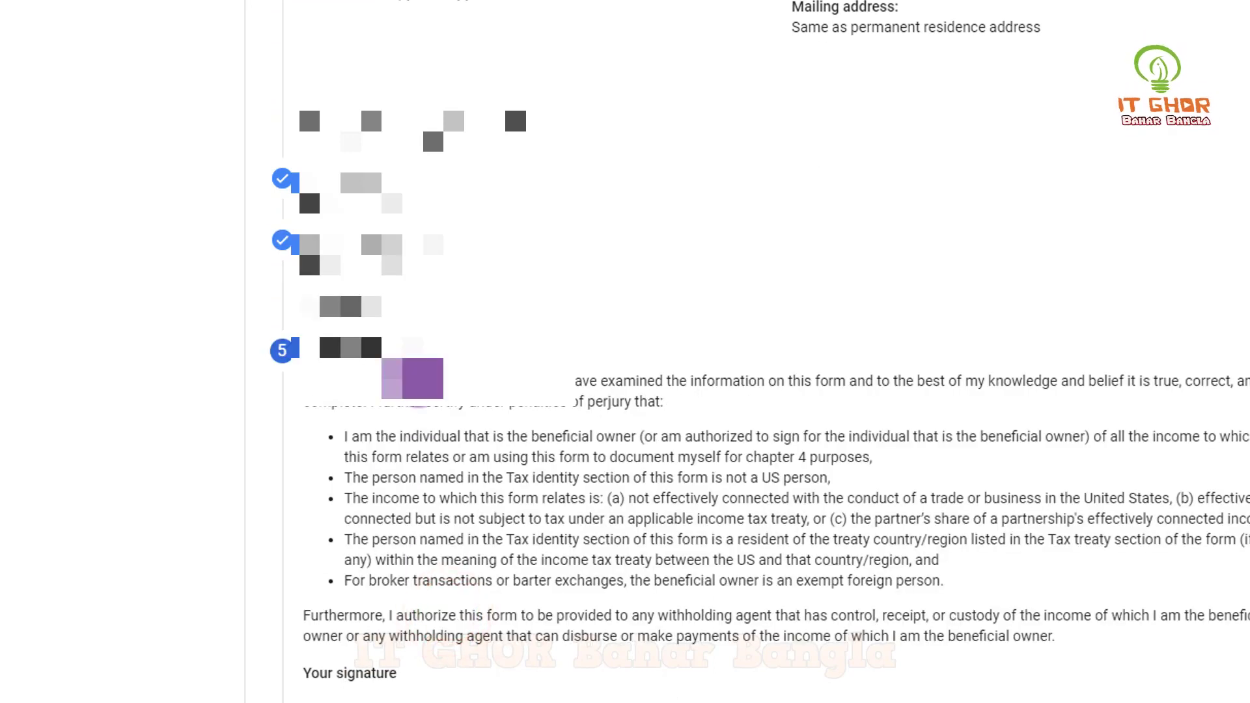
- Sign the Certification with the full legal name as the person listed in the signature section, and complete the section
scroll(447, 608, down, 3)
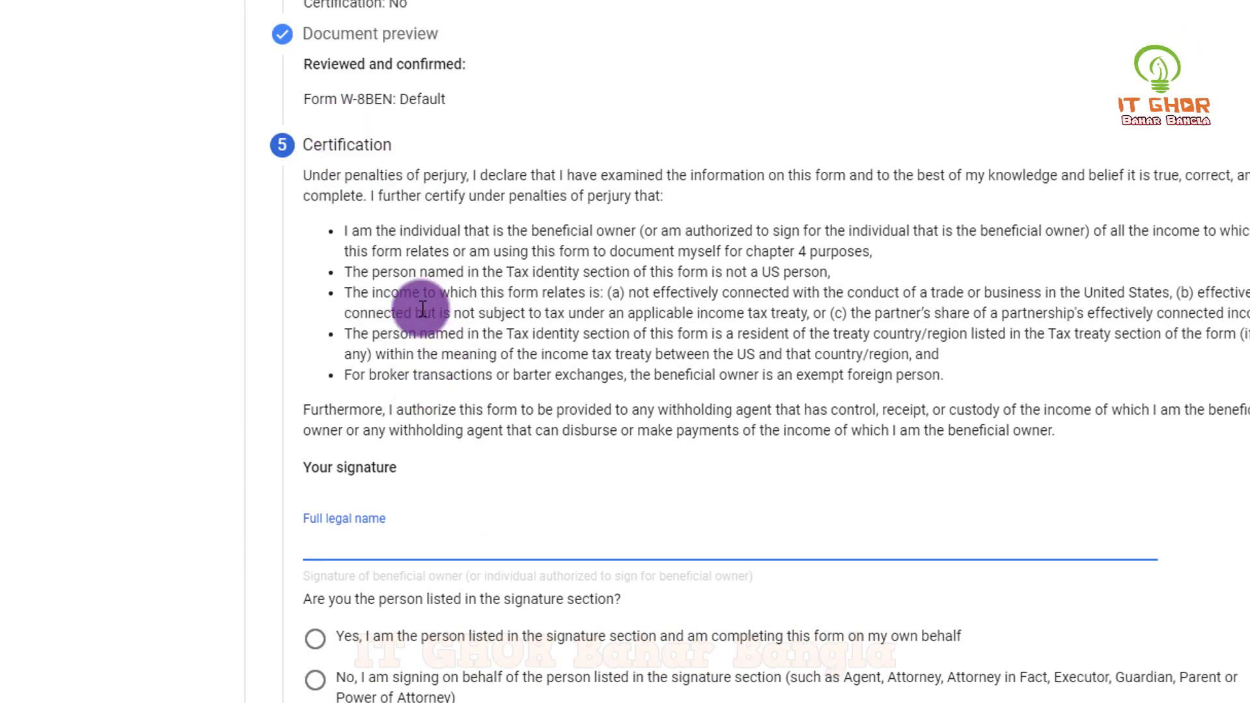
scroll(417, 325, down, 2)
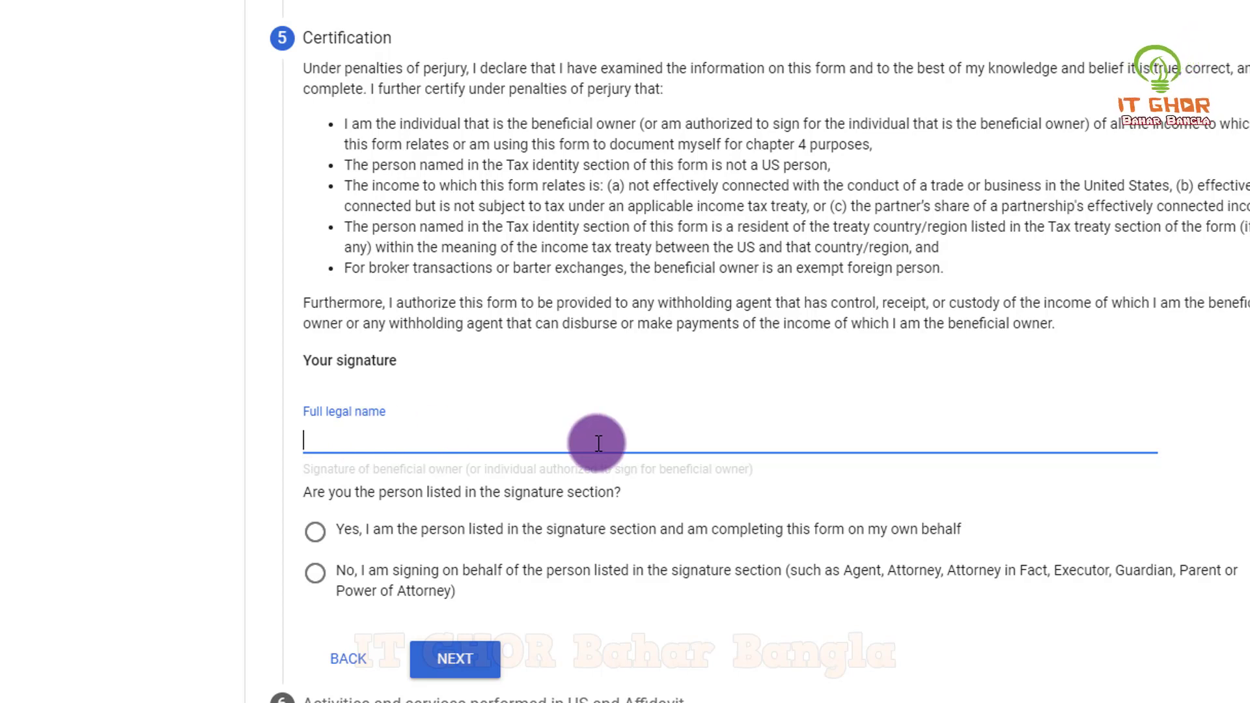
key(ctrl+v)
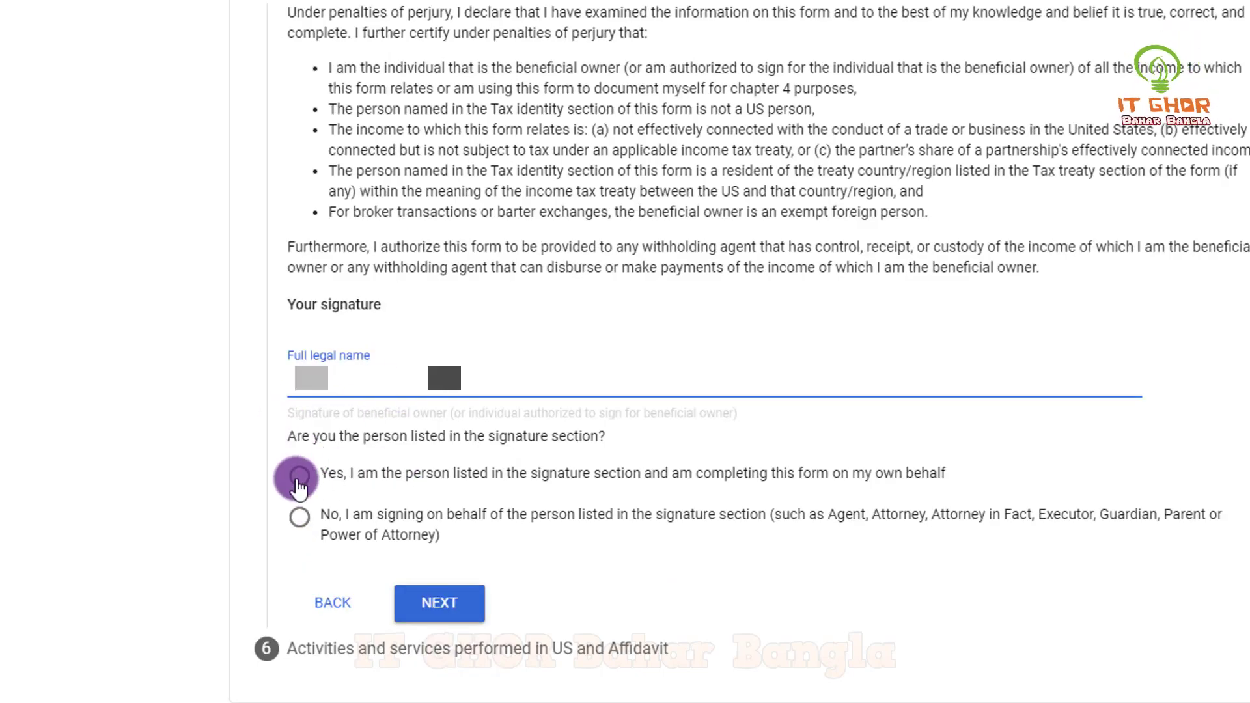
click(299, 479)
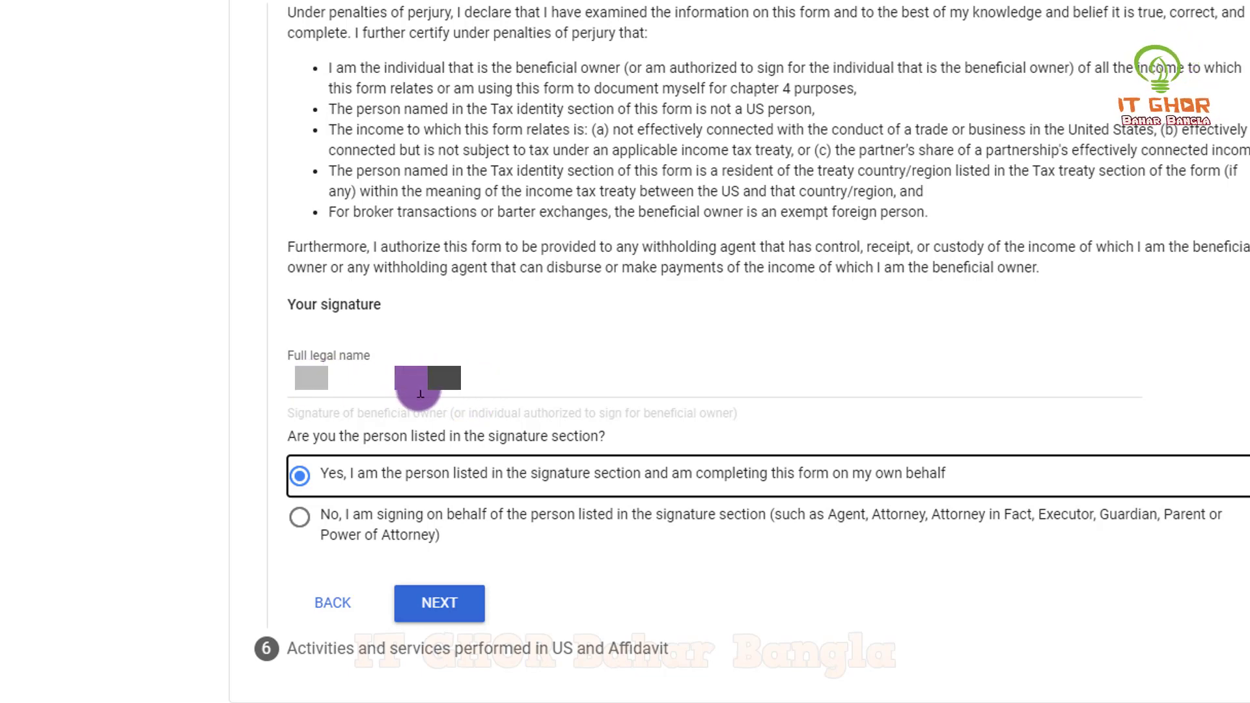
click(415, 603)
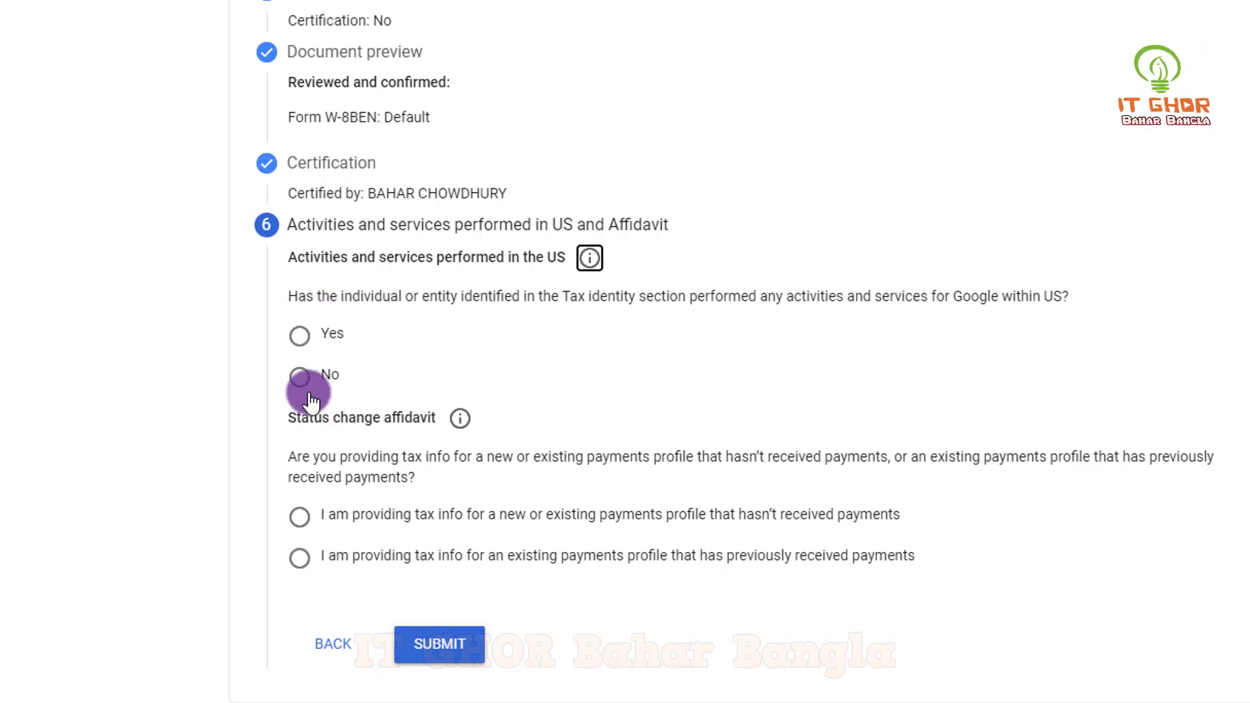
- Declare and certify no services performed within the US, choose the payments profile that hasn't received payments, and submit the form
click(300, 378)
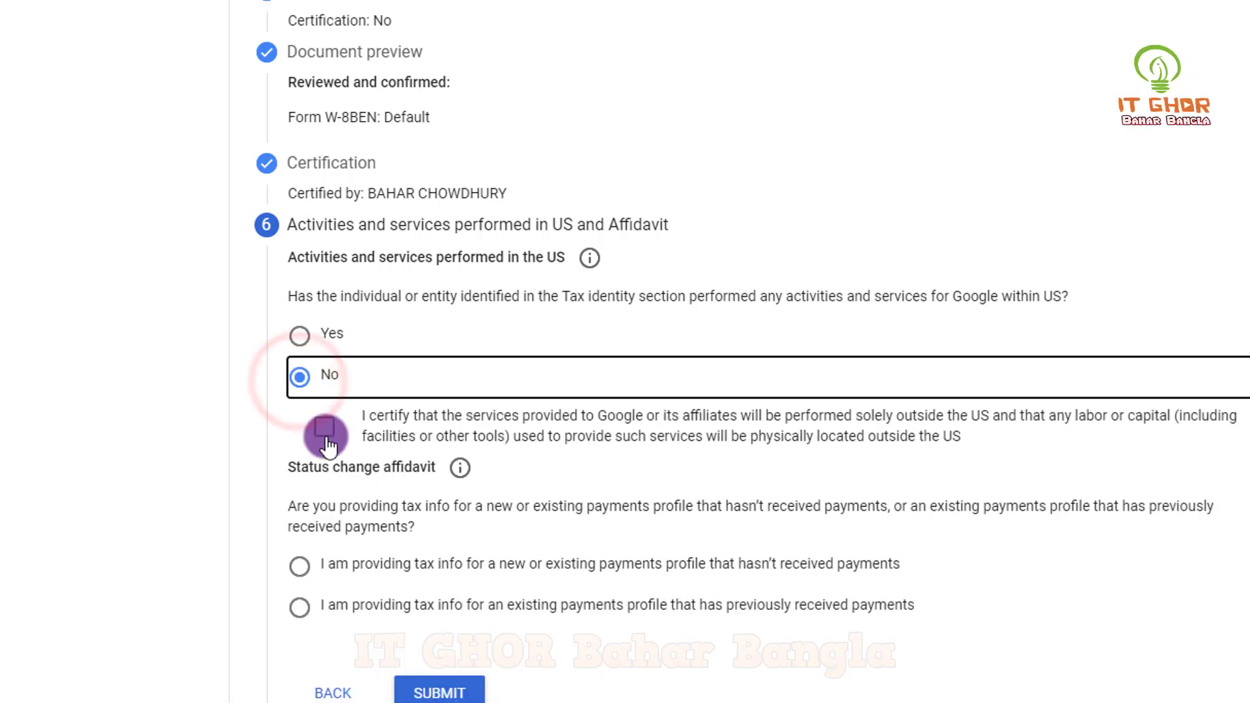
click(325, 430)
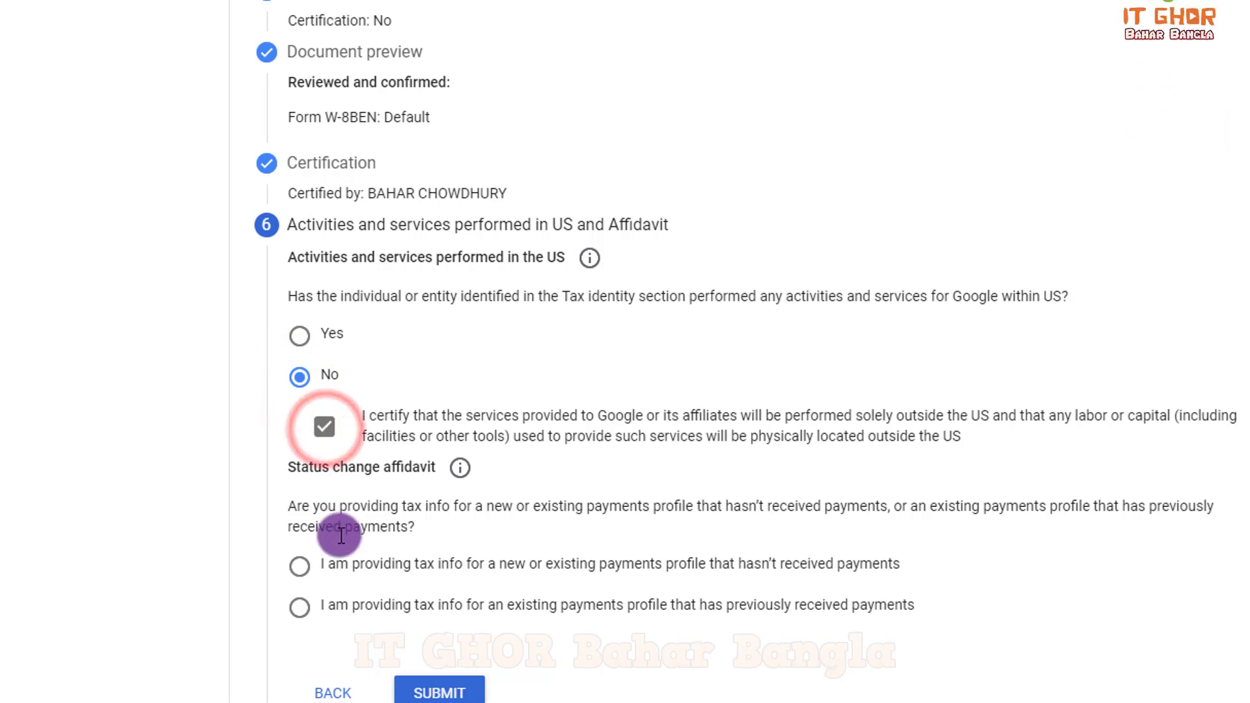
scroll(335, 532, down, 1)
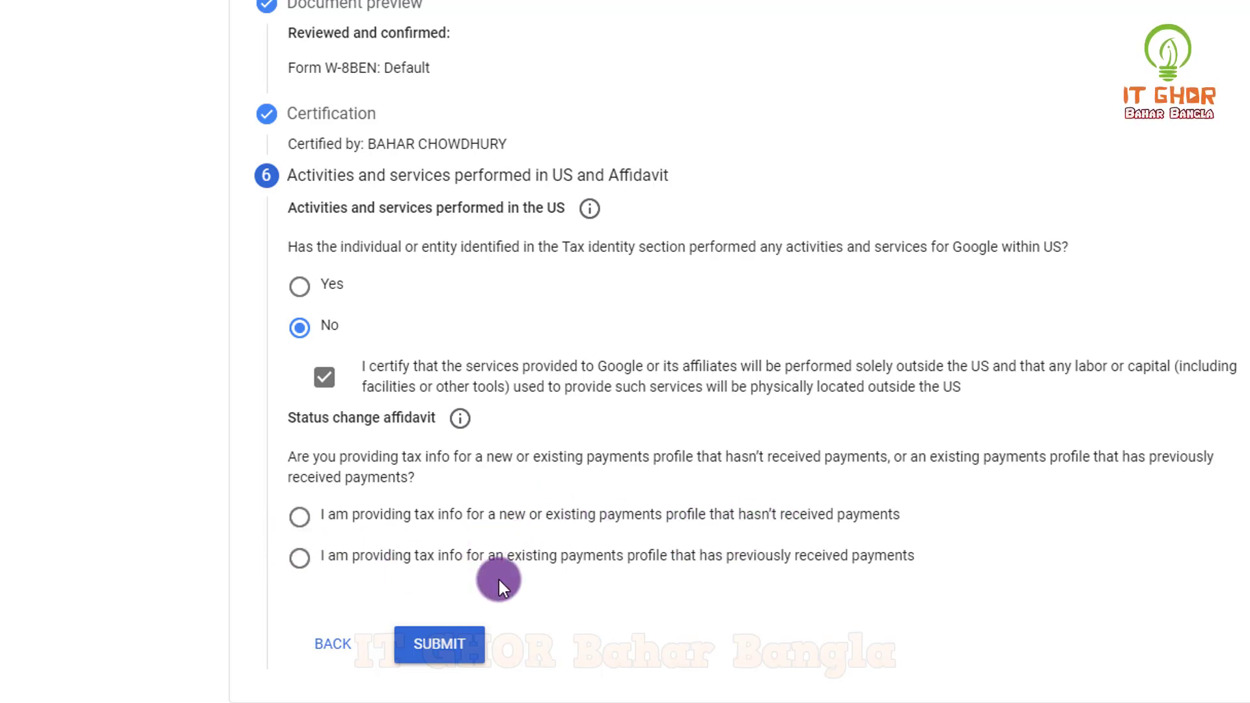
click(298, 519)
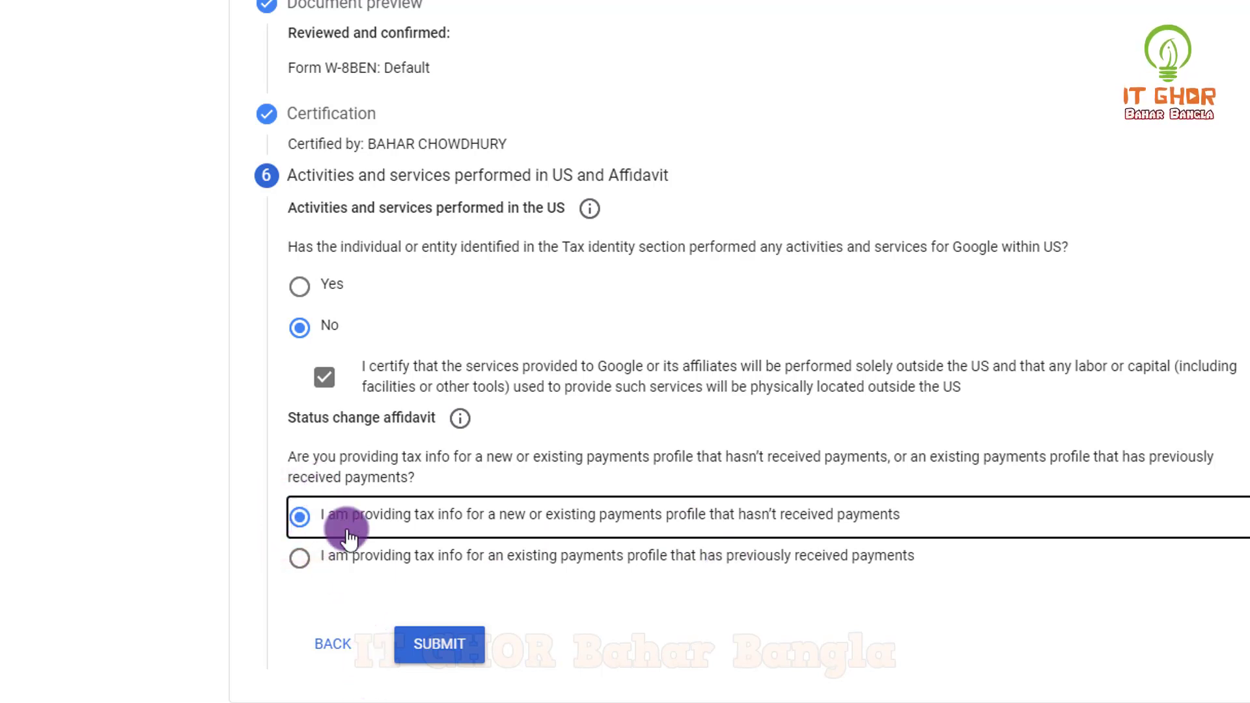
click(440, 643)
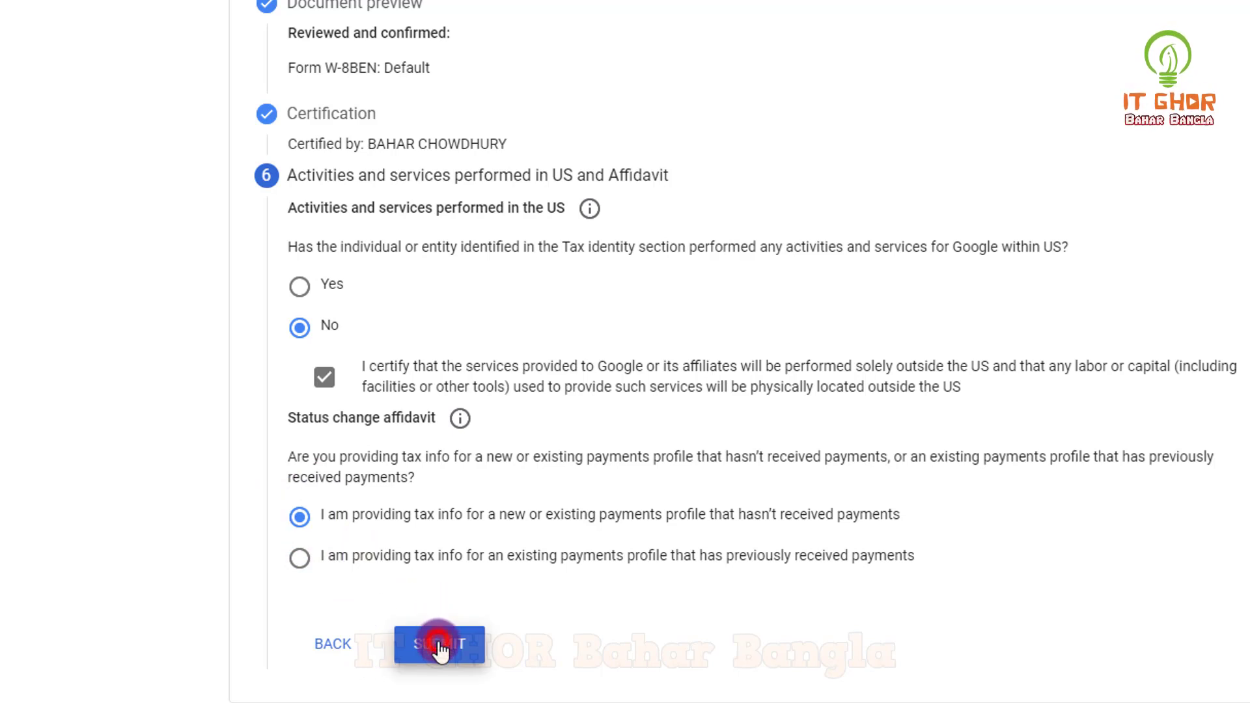